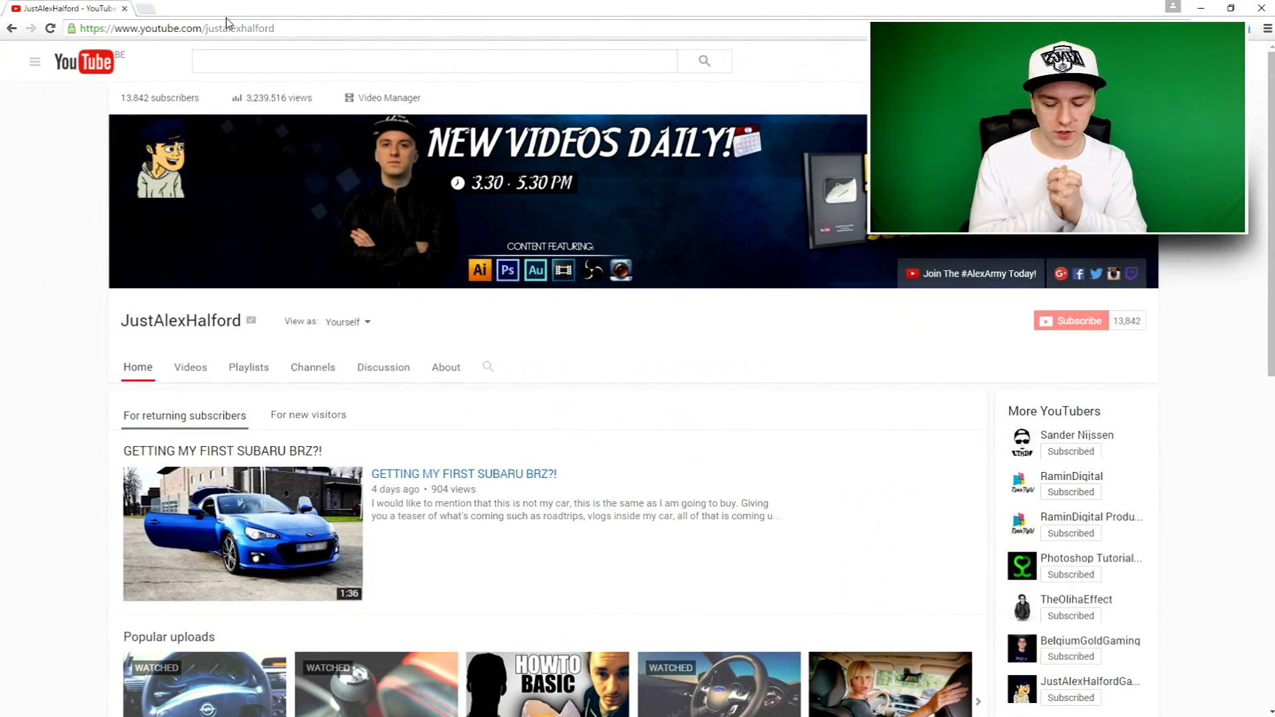
# - Search YouTube for 'smoke black background'
pyautogui.scroll(-2, 498, 239)
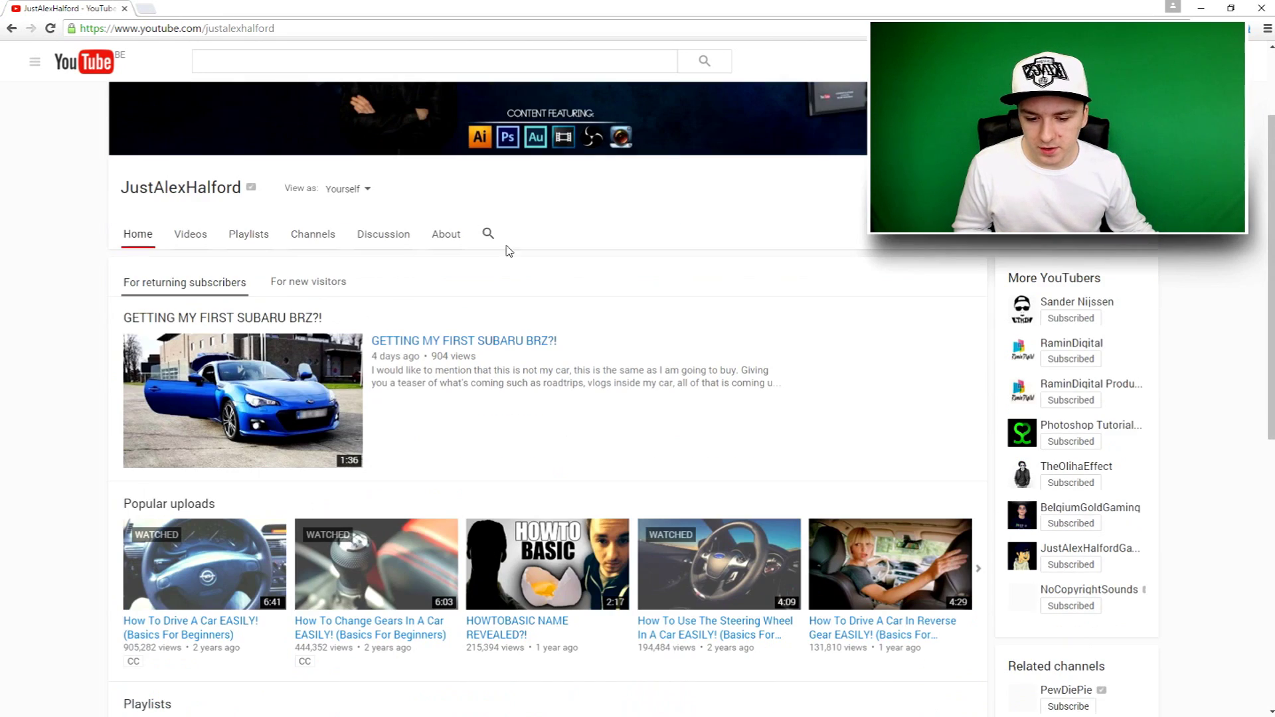
pyautogui.scroll(2, 700, 311)
pyautogui.click(485, 62)
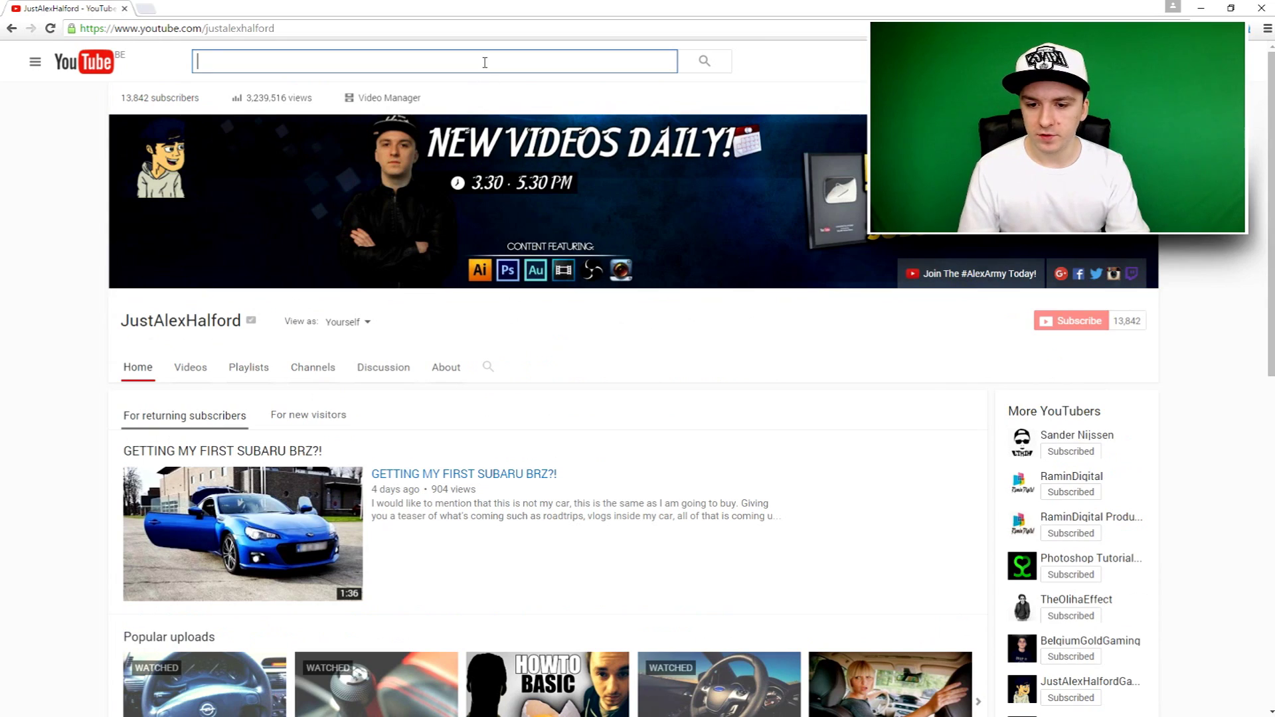
pyautogui.write('smoke black')
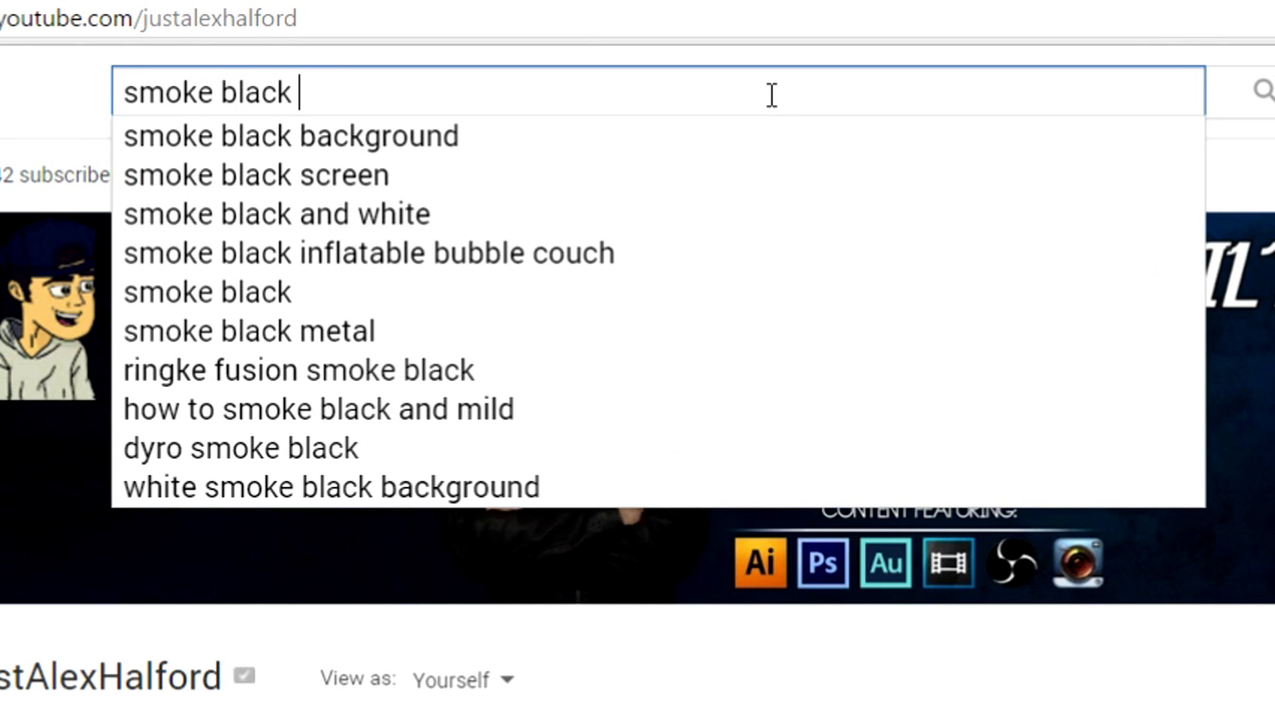
pyautogui.press('Down')
pyautogui.press('Return')
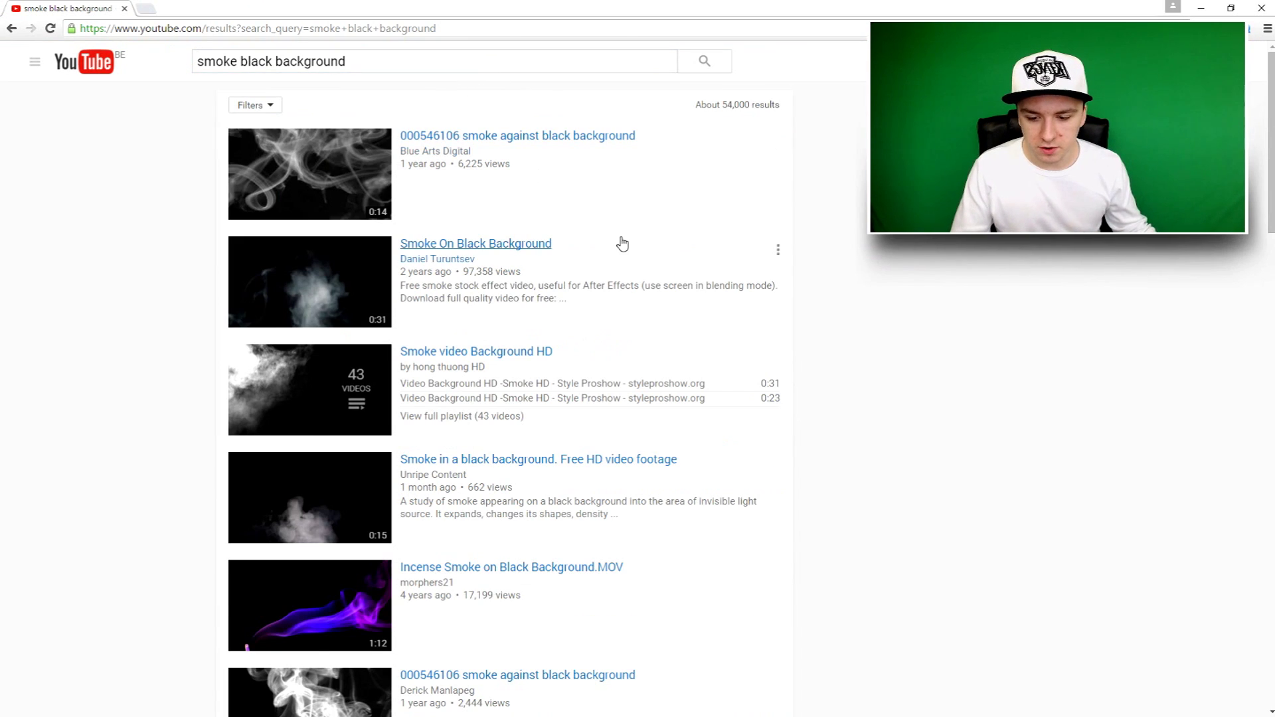
# - Preview the 'Smoke in a black background' and '000546106 smoke against black background' results
pyautogui.scroll(-4, 628, 249)
pyautogui.click(370, 254)
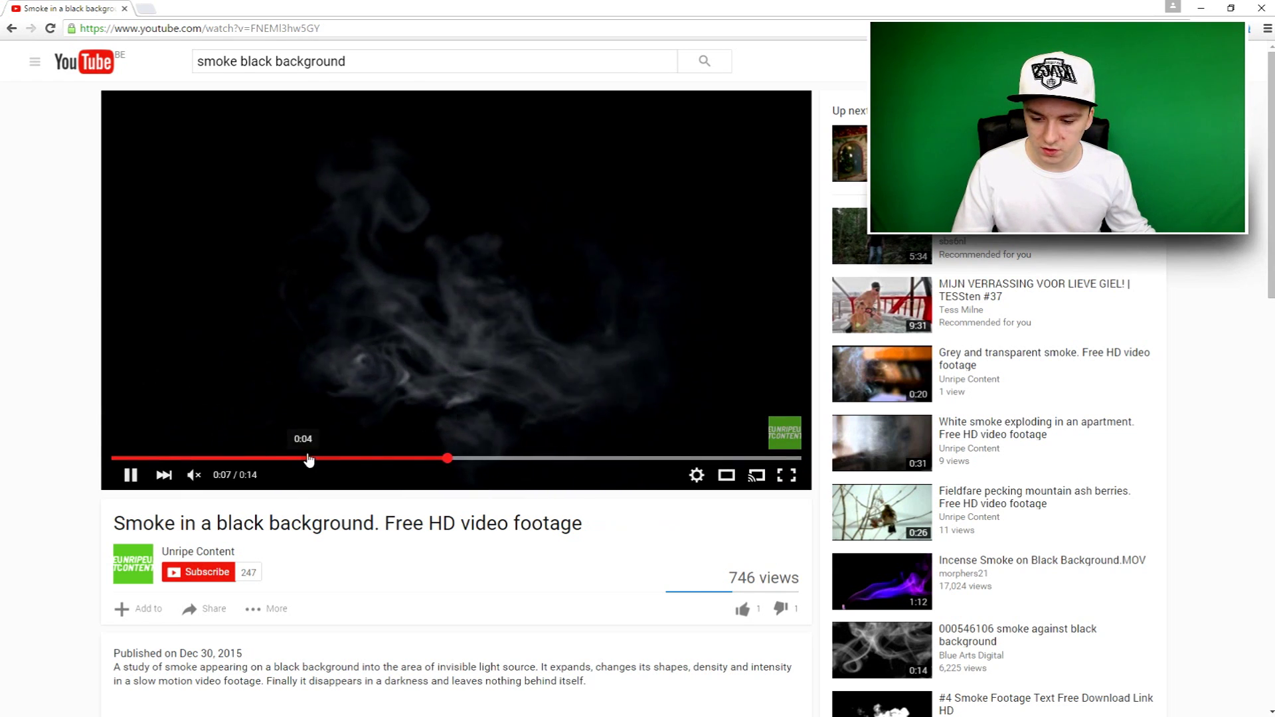
pyautogui.hotkey('alt', 'Left')
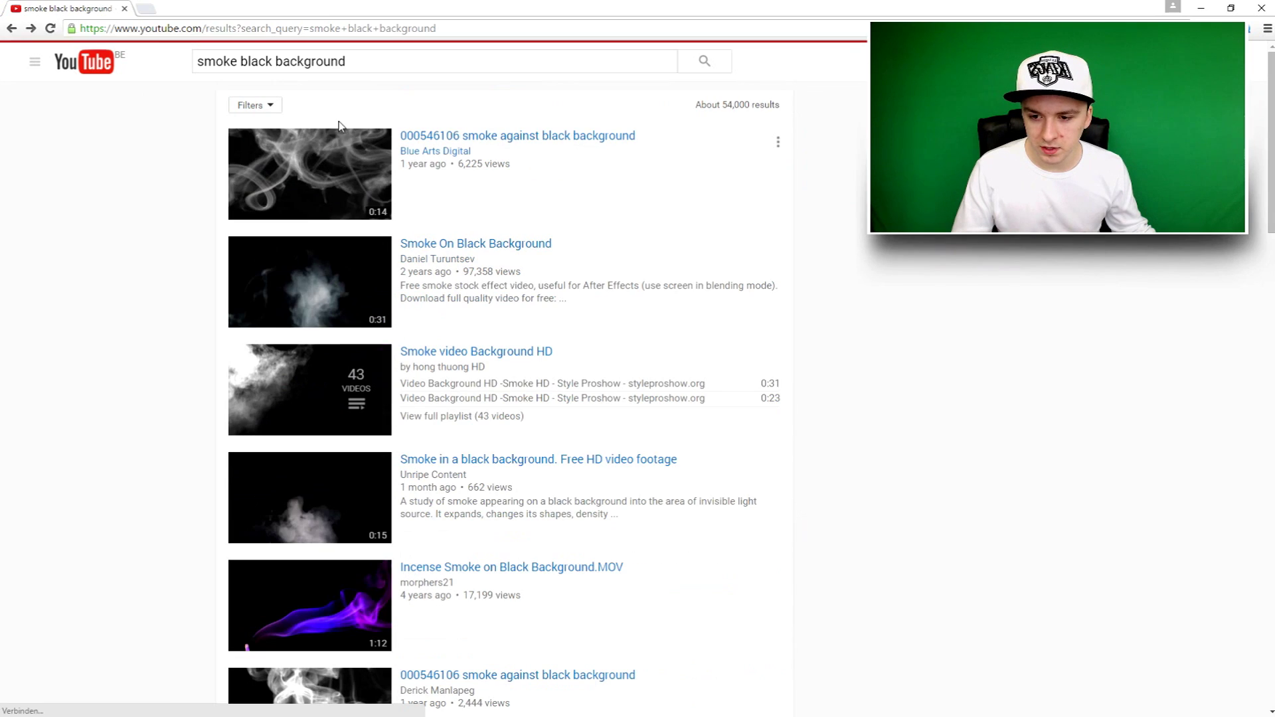
pyautogui.click(339, 177)
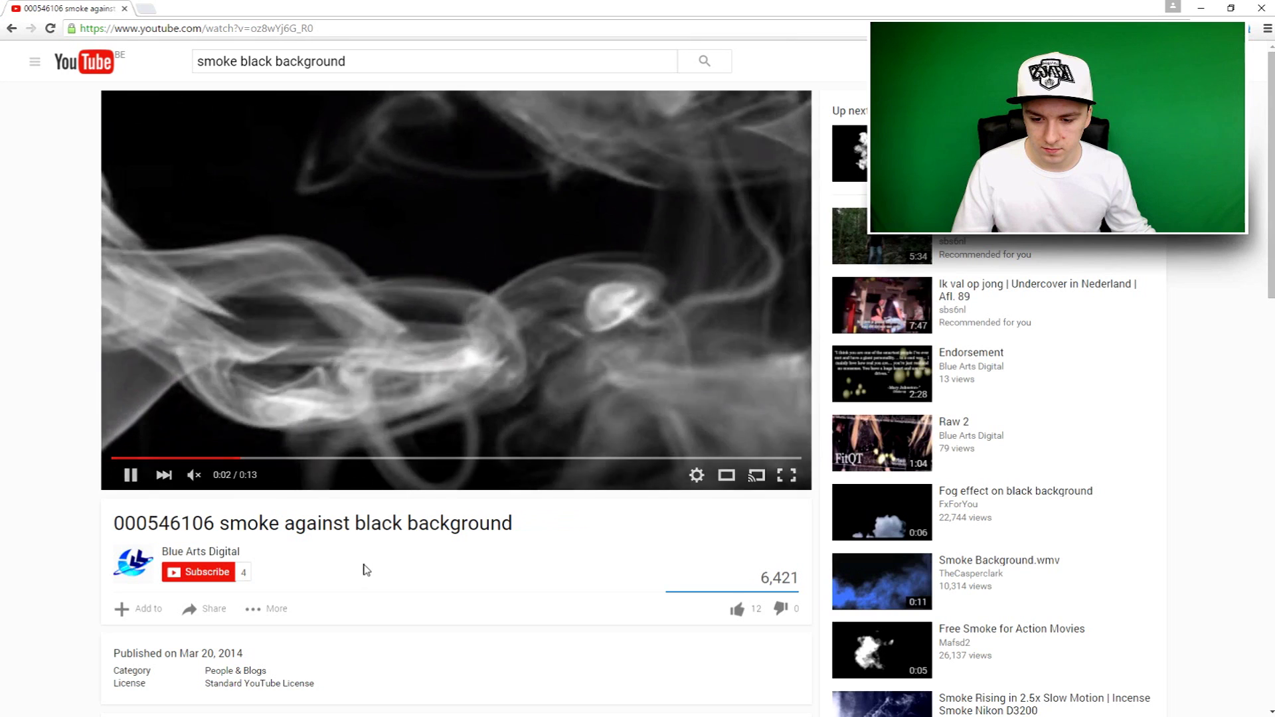
pyautogui.hotkey('alt', 'Left')
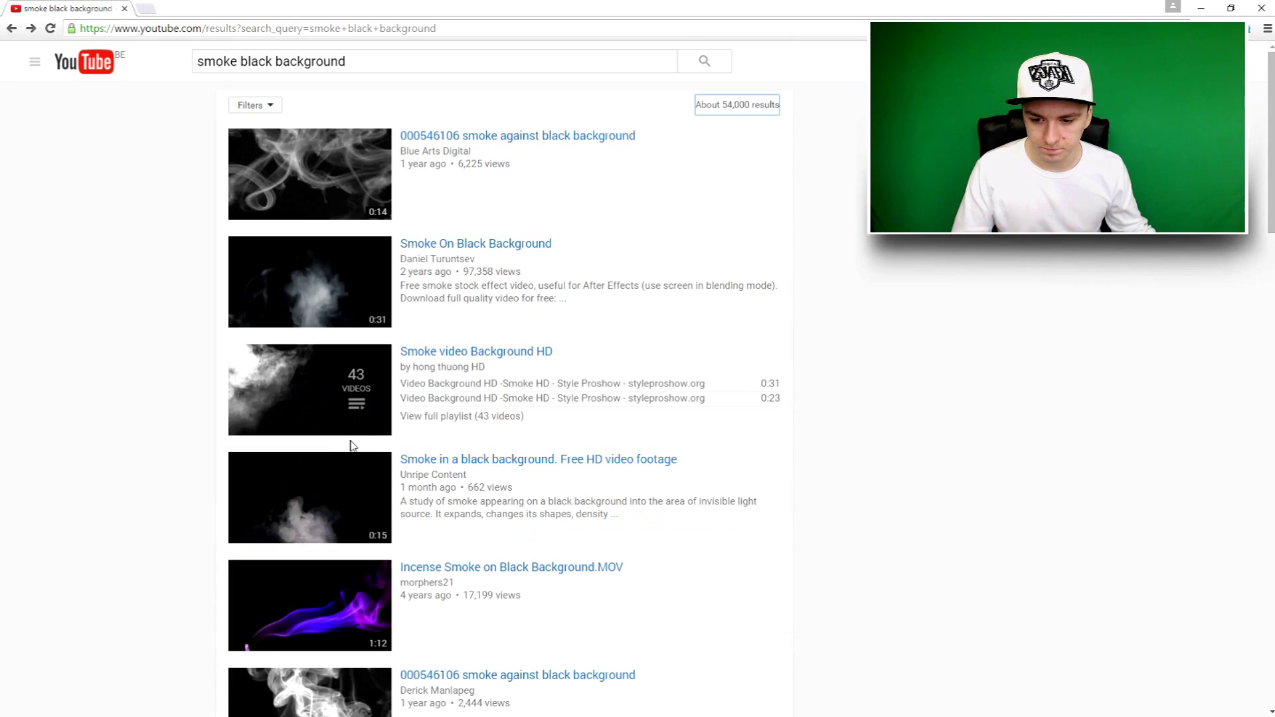
# - Open 'Smoke On Black Background', pause it at 0:06, and select its web address
pyautogui.click(378, 317)
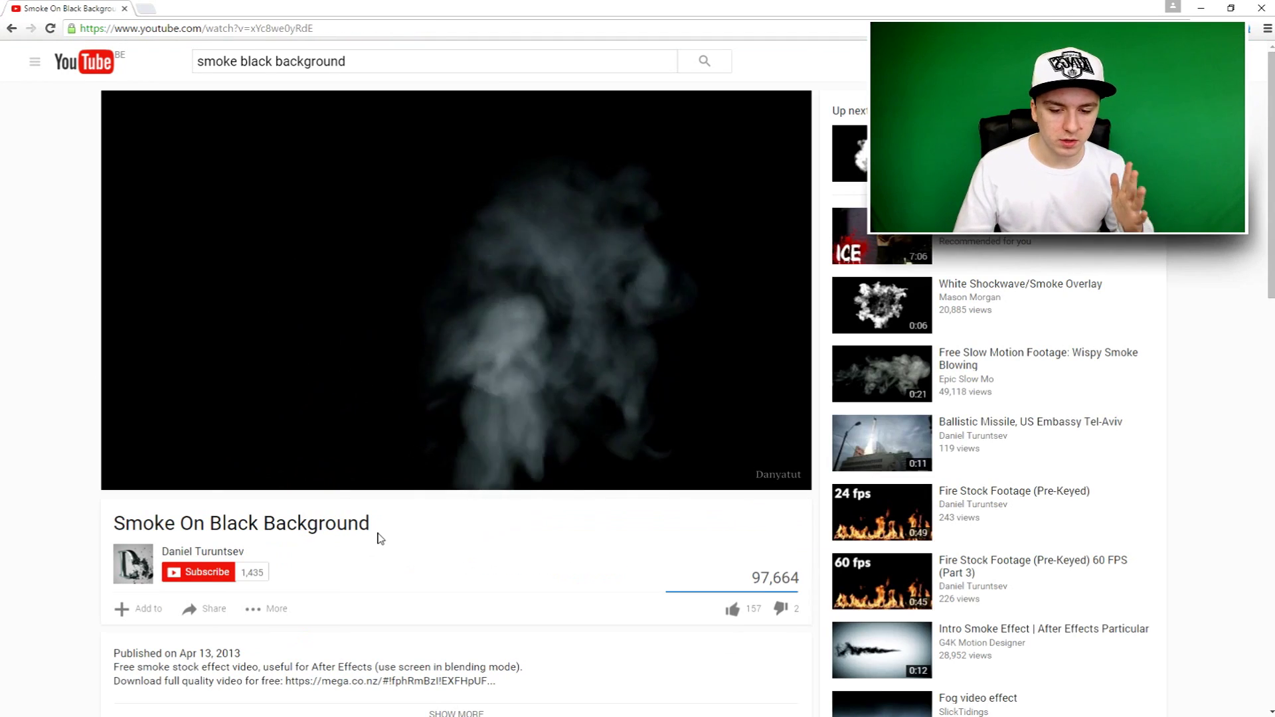
pyautogui.click(287, 186)
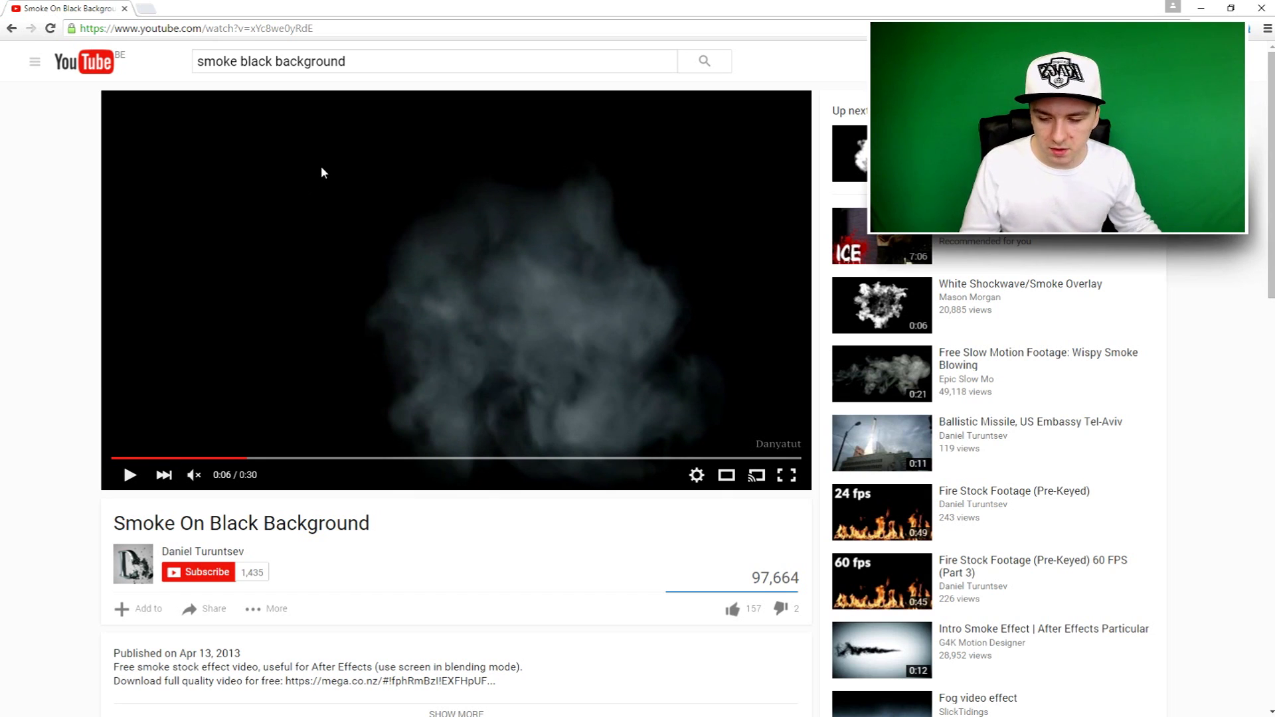
pyautogui.click(262, 27)
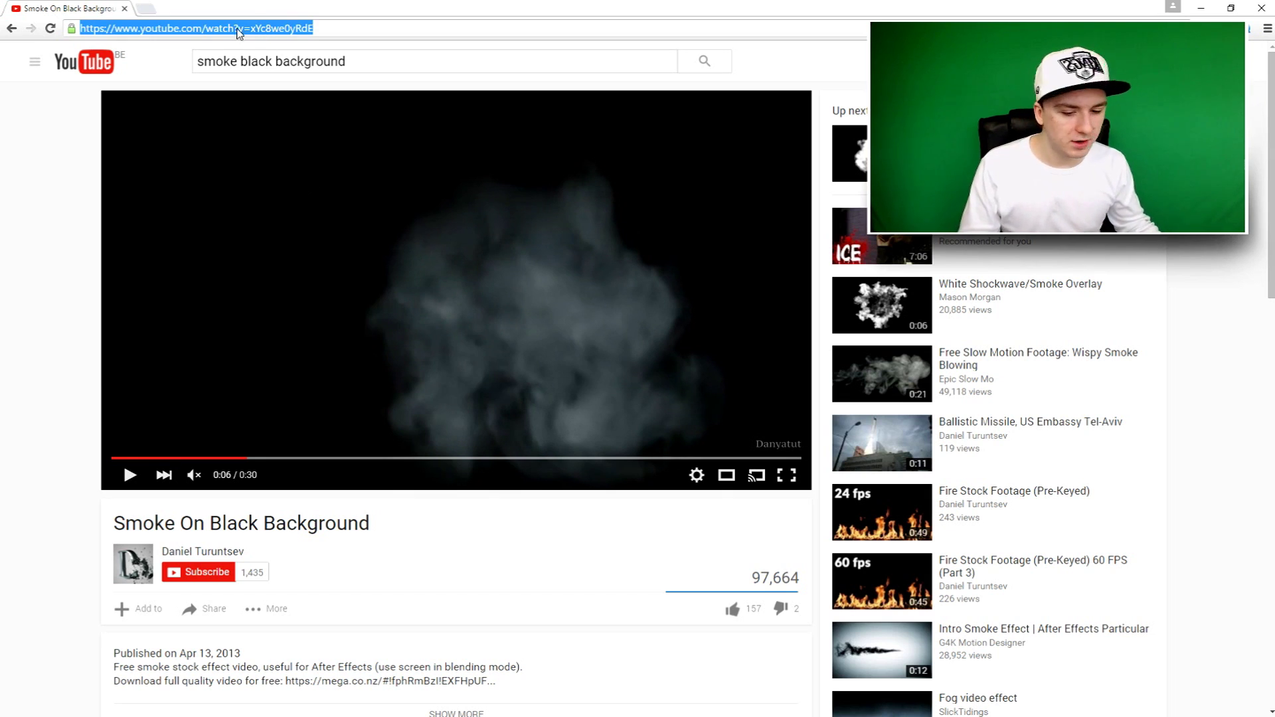
# - Launch Freemake Video Converter from Windows search by typing 'free'
pyautogui.press('super')
pyautogui.write('free')
pyautogui.press('Return')
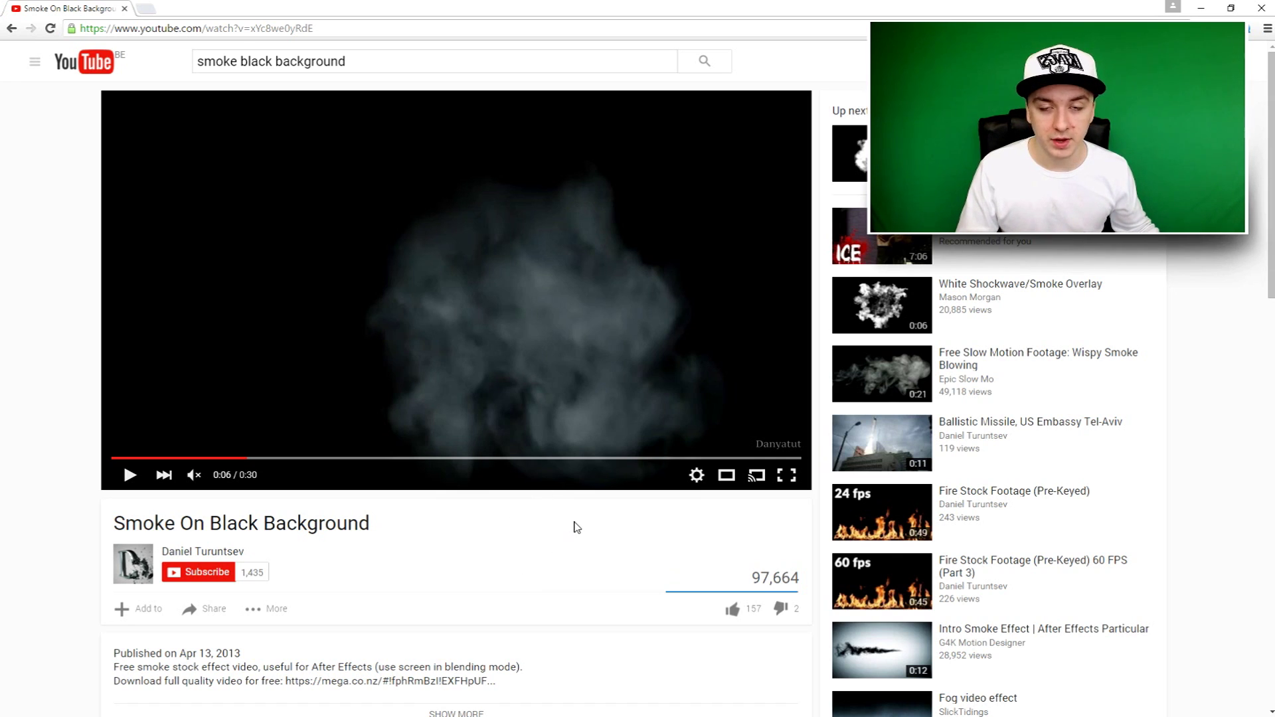
pyautogui.hotkey('alt', 'Tab')
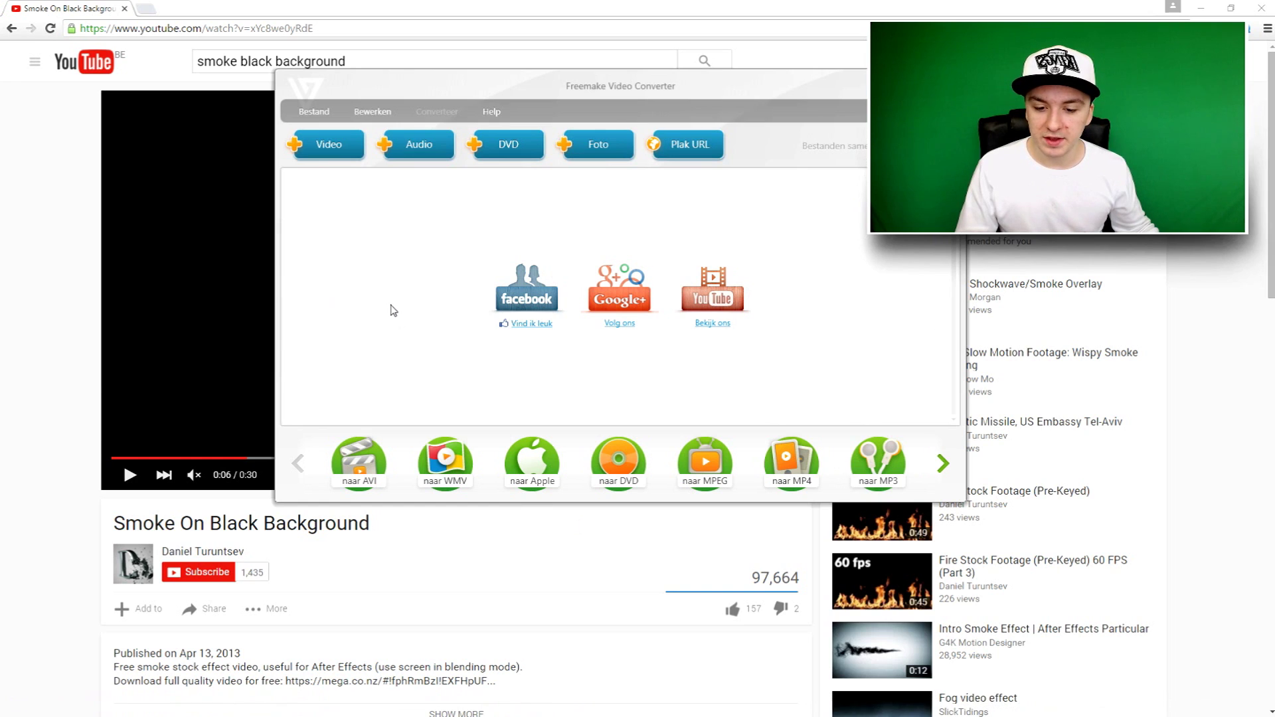
# - Paste the smoke video link into Freemake and convert it to a 1080p MP4 named smoke
pyautogui.hotkey('ctrl', 'v')
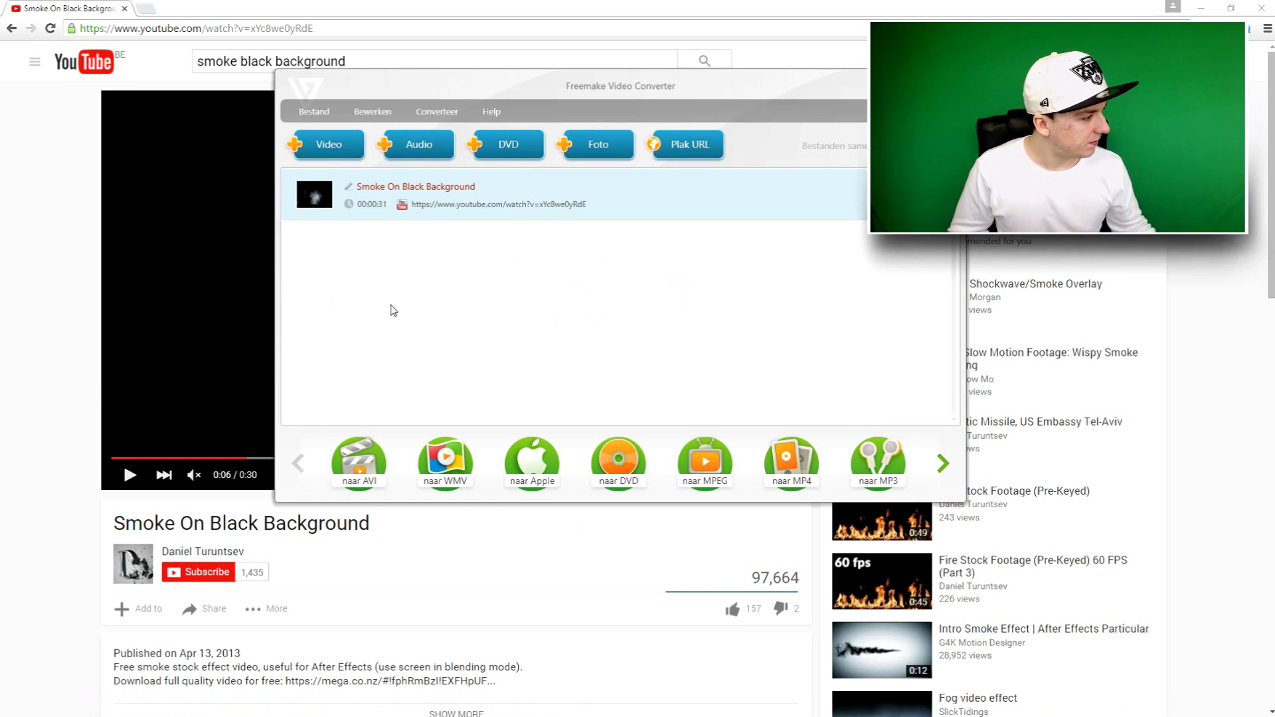
pyautogui.moveTo(513, 90); pyautogui.dragTo(342, 91)
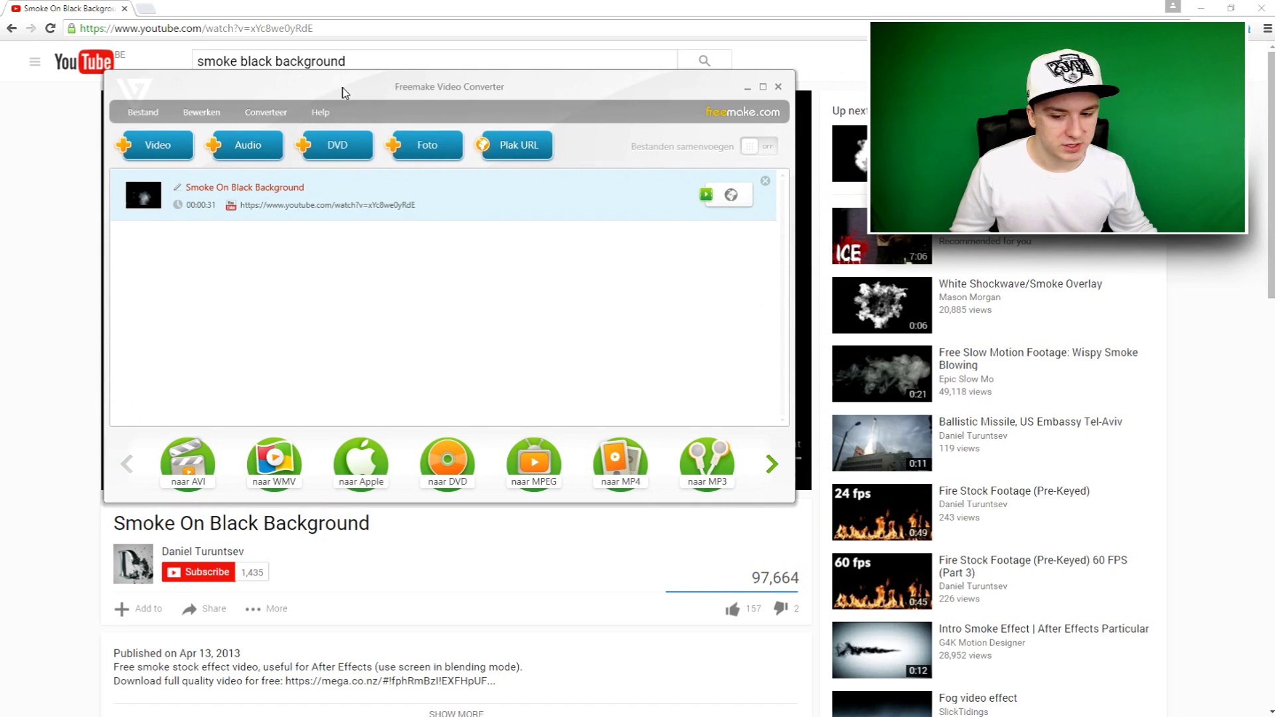
pyautogui.click(613, 457)
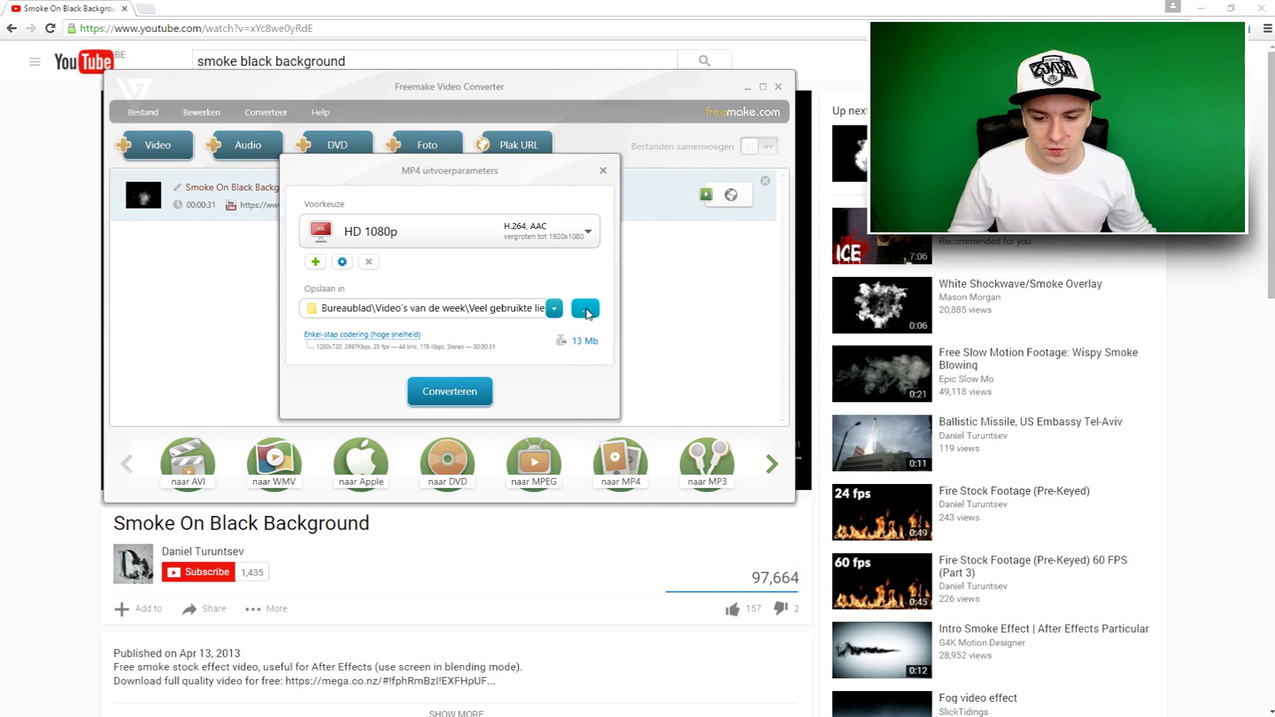
pyautogui.click(586, 309)
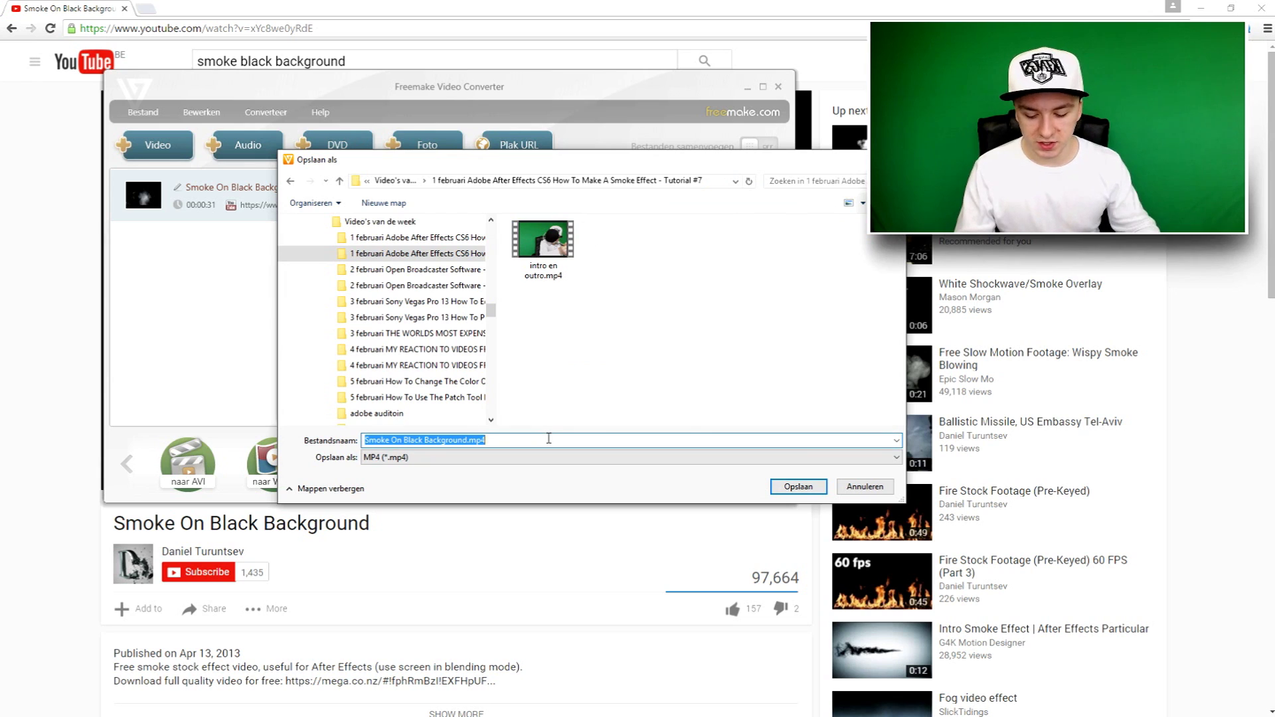
pyautogui.write('smoke')
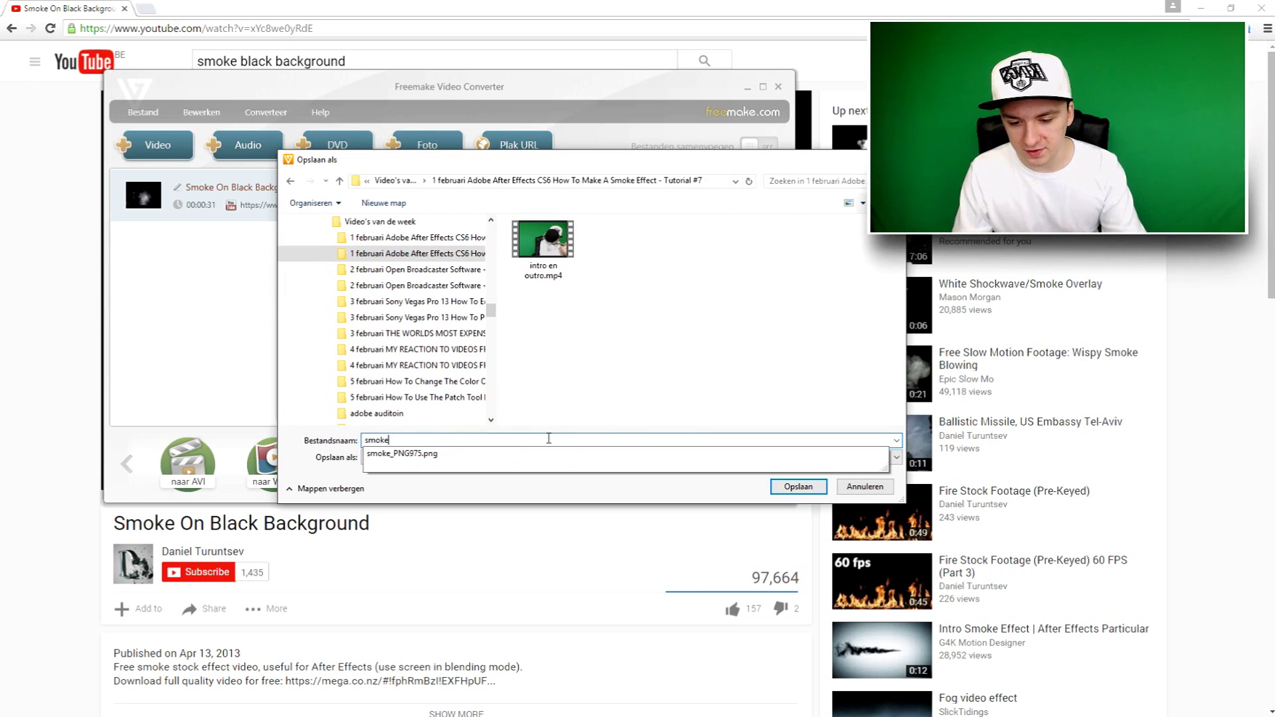
pyautogui.press('Return')
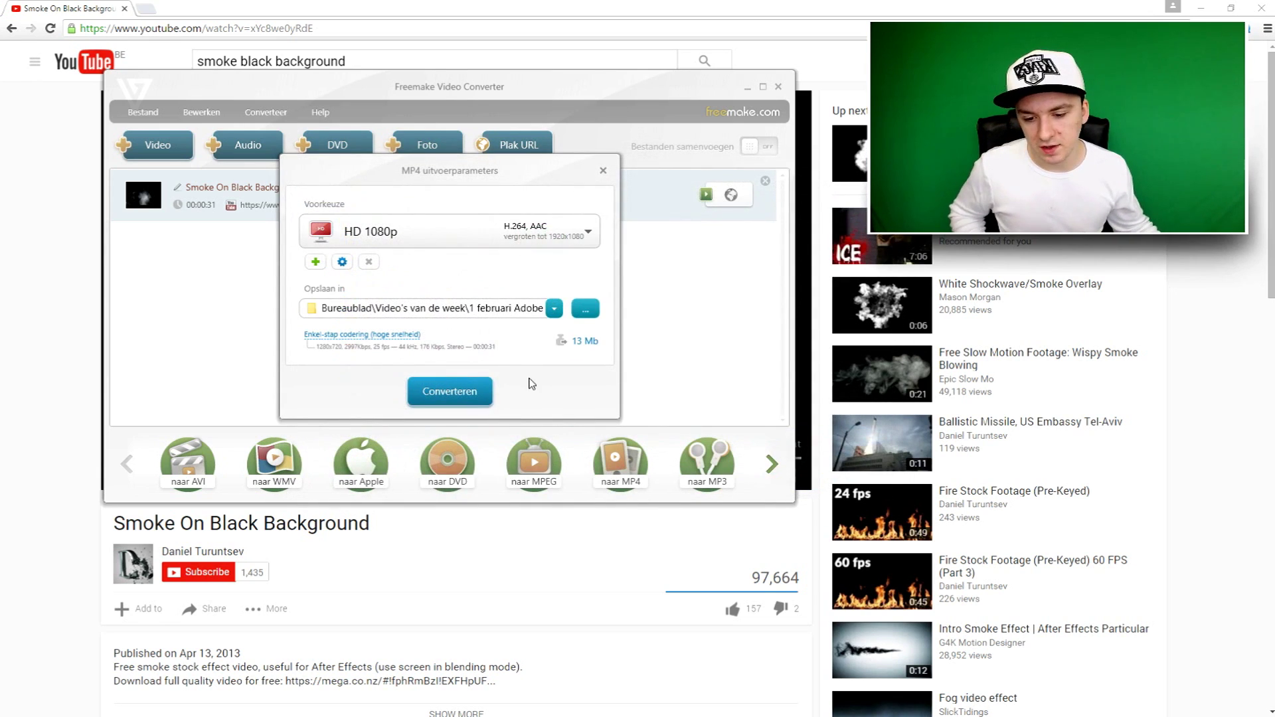
pyautogui.click(470, 399)
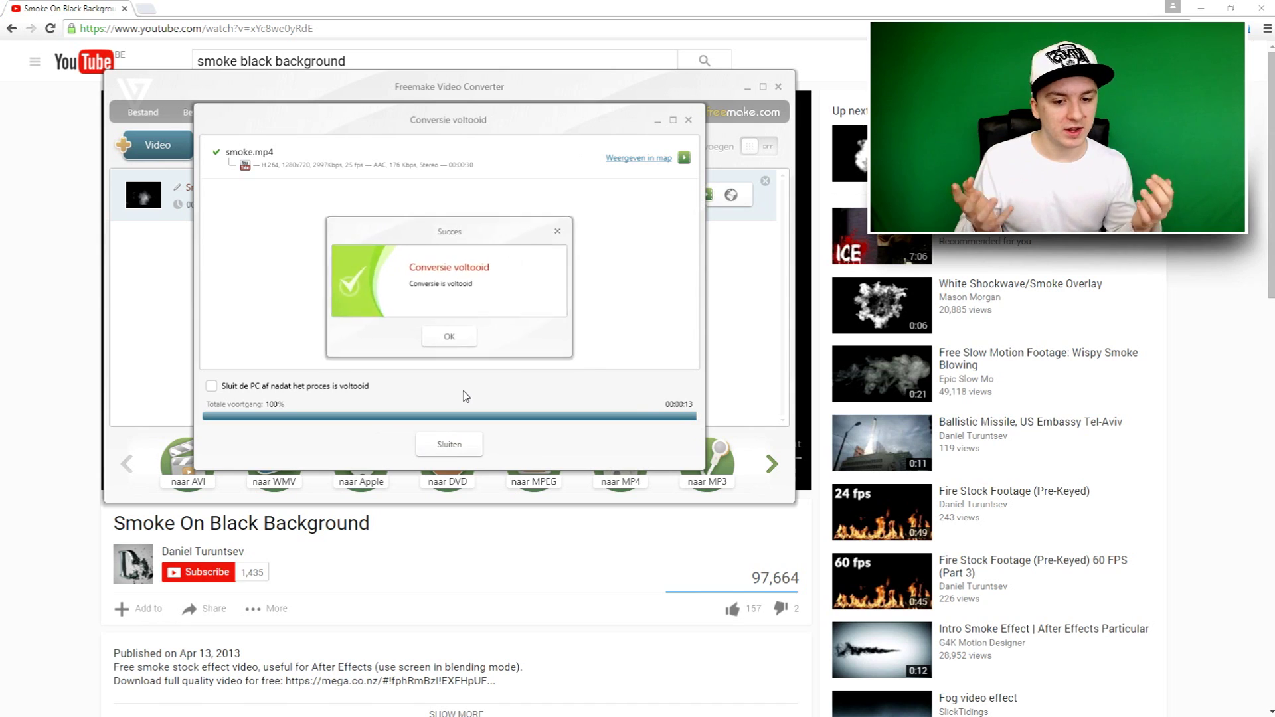
# - Close the success notice and show smoke.mp4 in its folder
pyautogui.click(464, 340)
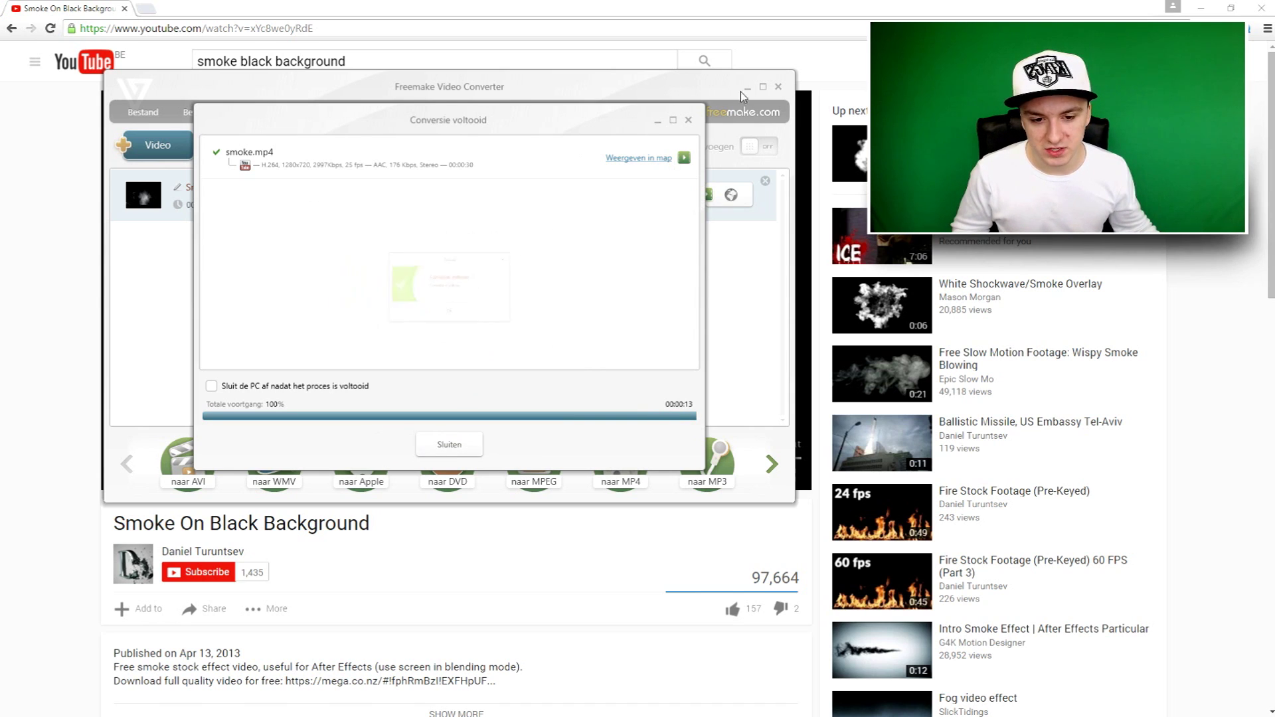
pyautogui.click(641, 158)
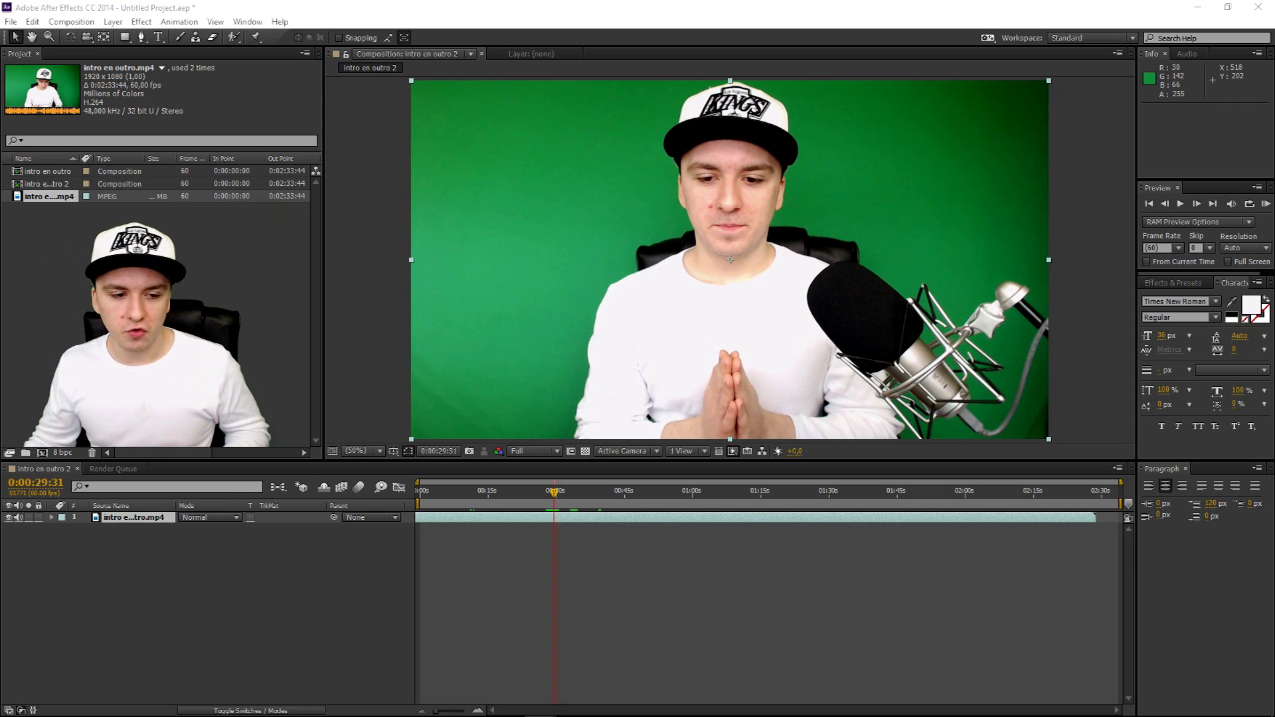
# - Import smoke.mp4 into the Project panel and drop it onto the intro en outro 2 timeline
pyautogui.moveTo(1274, 358); pyautogui.dragTo(74, 273)
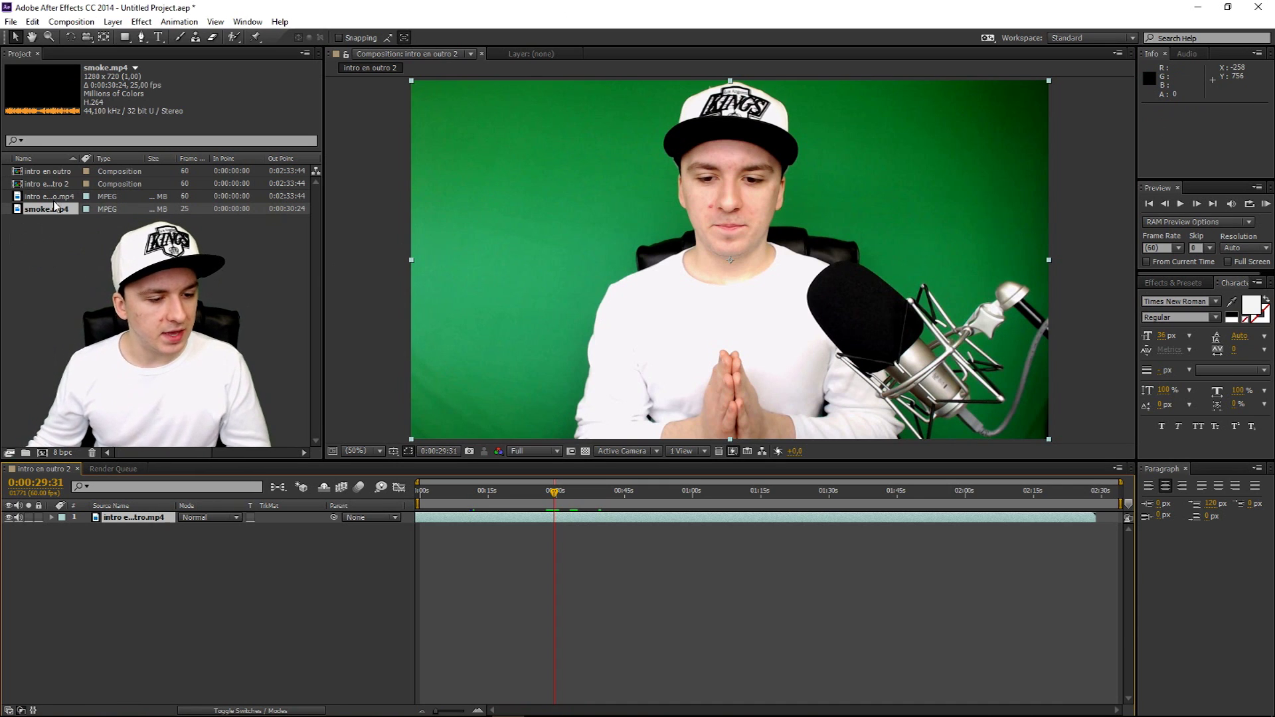
pyautogui.moveTo(51, 212); pyautogui.dragTo(527, 560)
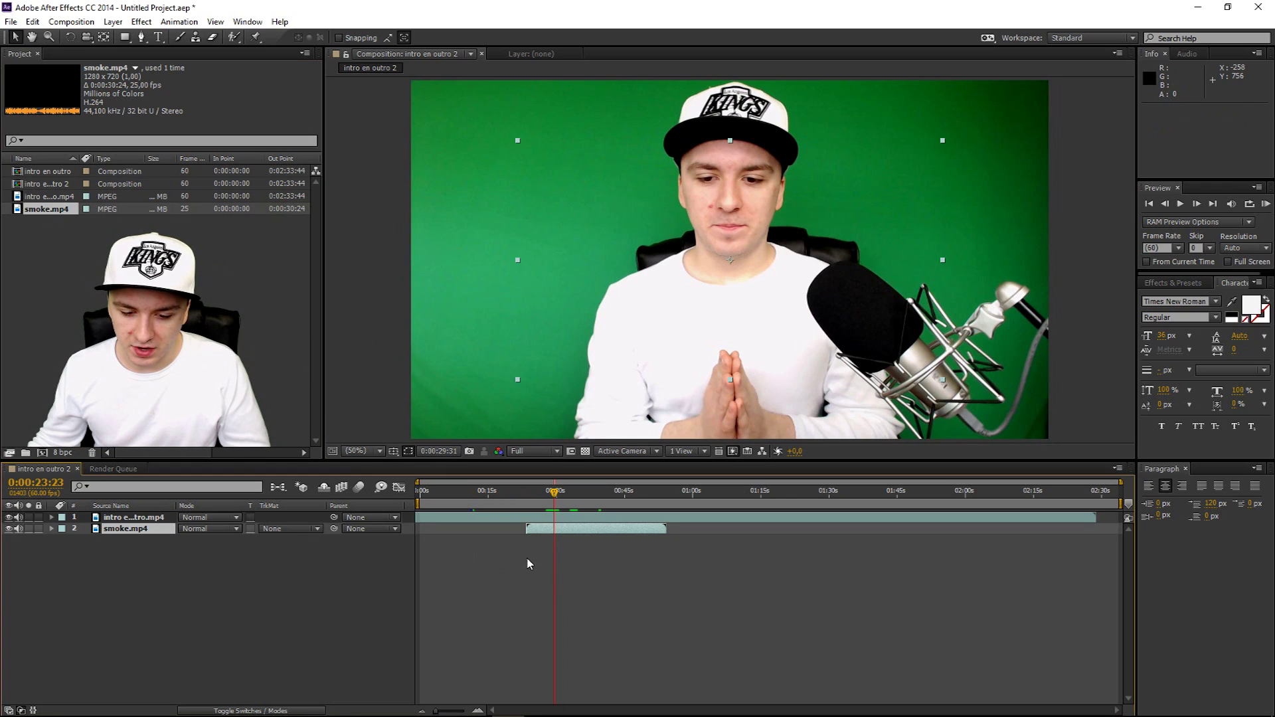
pyautogui.click(603, 522)
pyautogui.moveTo(493, 516); pyautogui.dragTo(488, 516)
# - Shift the smoke clip slightly later, preview, and move the webcam layer below smoke.mp4
pyautogui.moveTo(573, 525); pyautogui.dragTo(585, 518)
pyautogui.press('space')
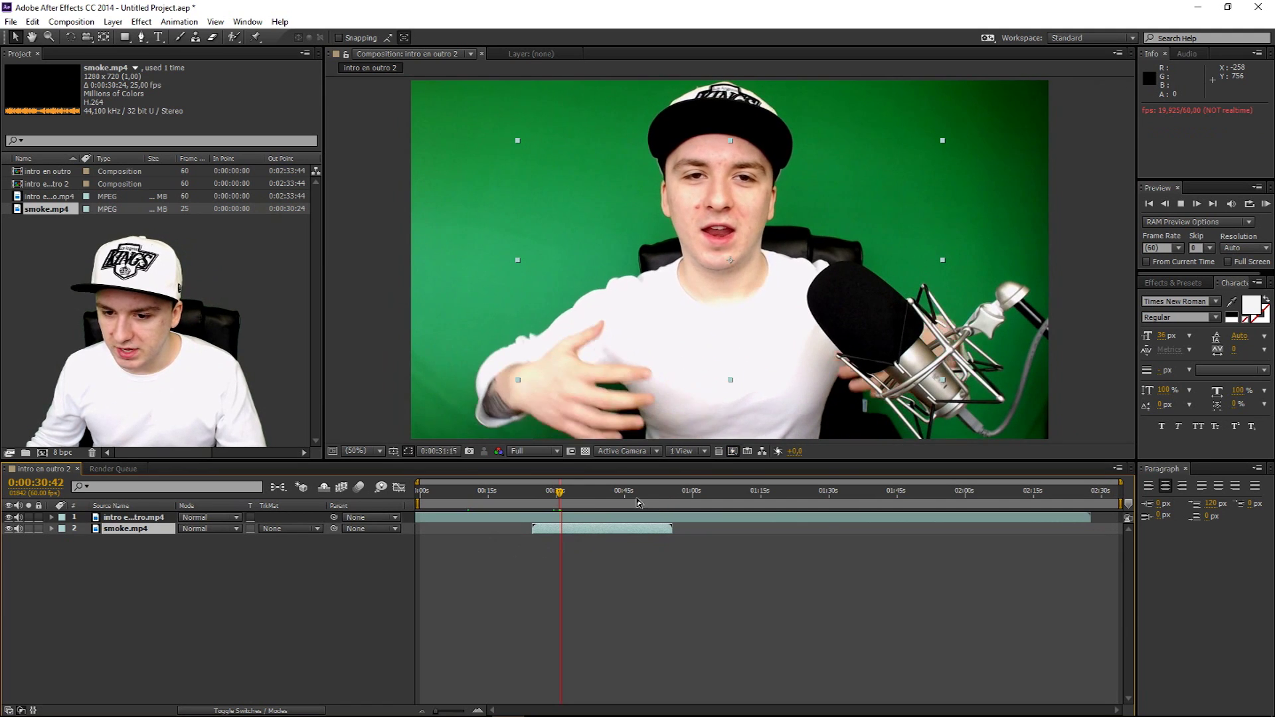
pyautogui.press('space')
pyautogui.moveTo(584, 526); pyautogui.dragTo(588, 539)
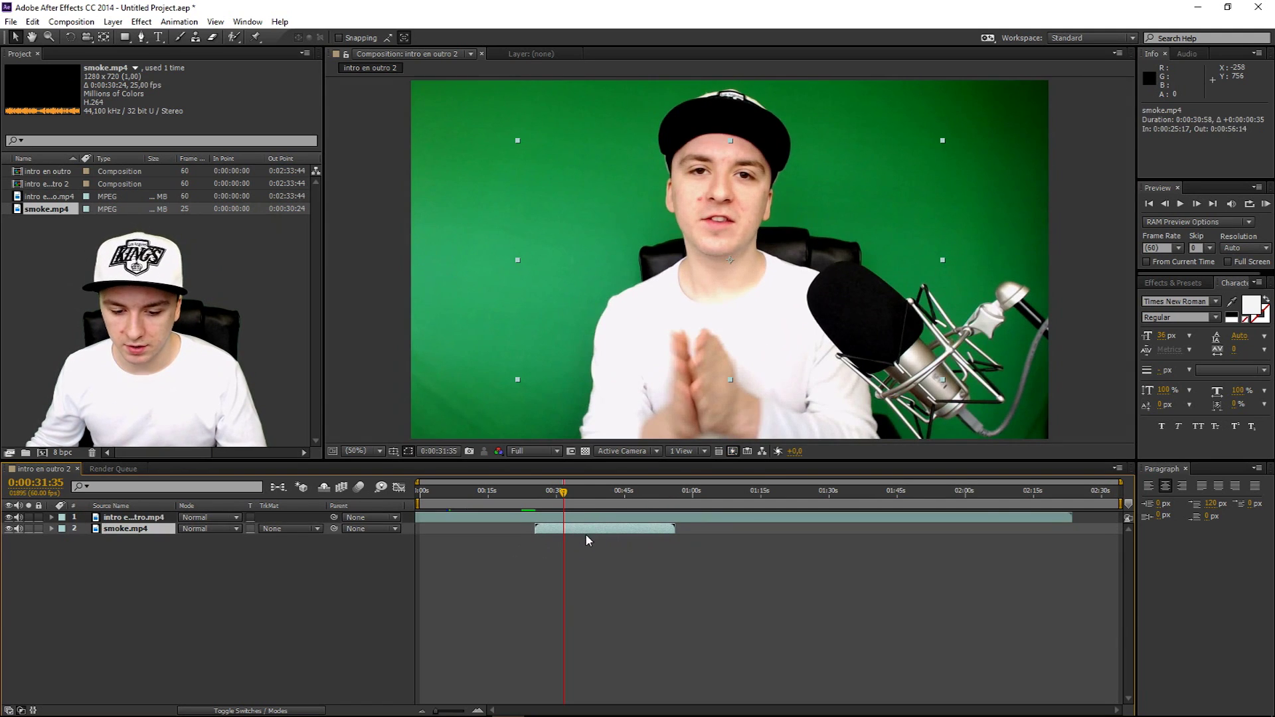
pyautogui.click(146, 519)
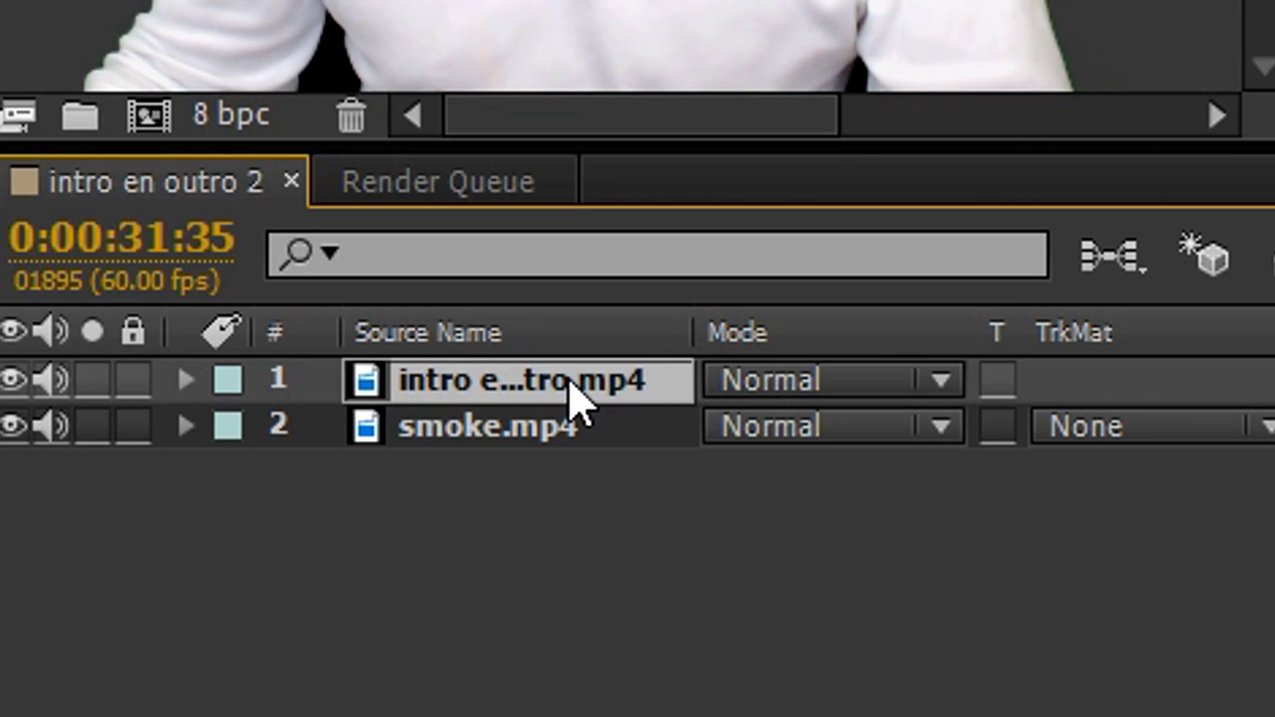
pyautogui.moveTo(570, 380); pyautogui.dragTo(558, 472)
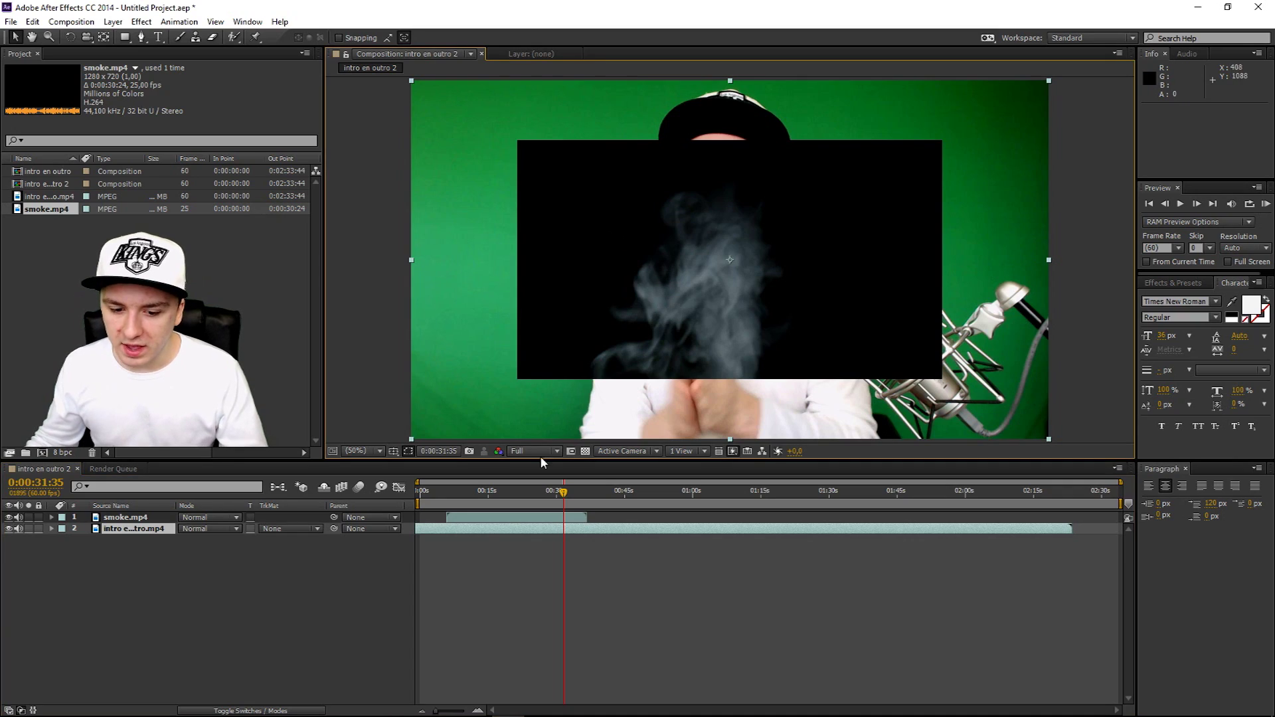
# - Move and scale up the smoke.mp4 layer so it fills the composition frame
pyautogui.click(506, 519)
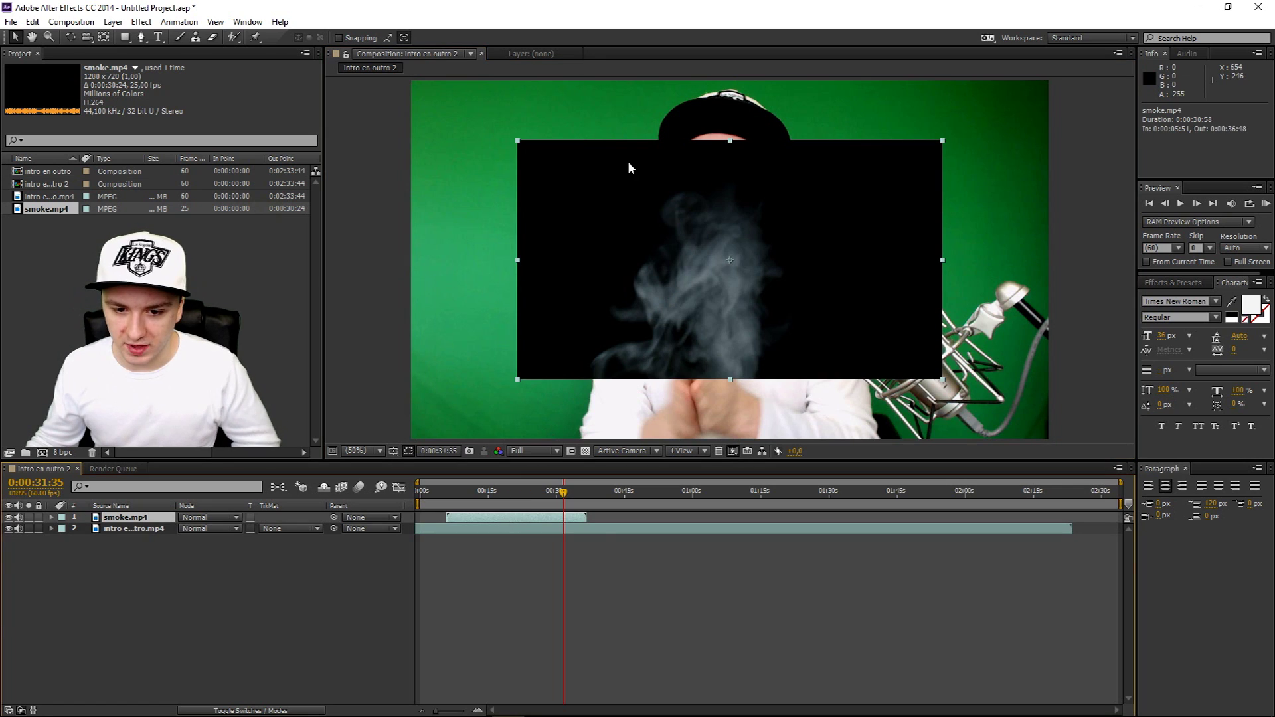
pyautogui.moveTo(723, 190); pyautogui.dragTo(617, 135)
pyautogui.moveTo(835, 323); pyautogui.dragTo(1028, 394)
pyautogui.moveTo(842, 263); pyautogui.dragTo(949, 314)
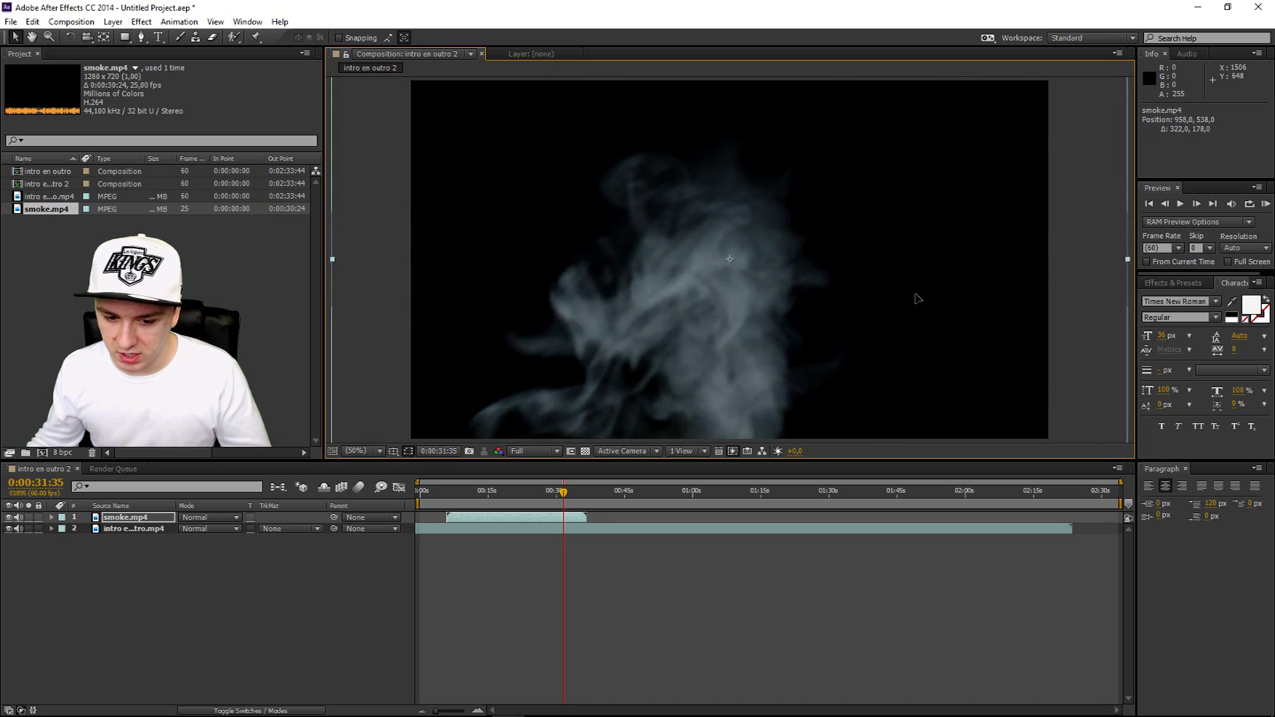
pyautogui.click(795, 636)
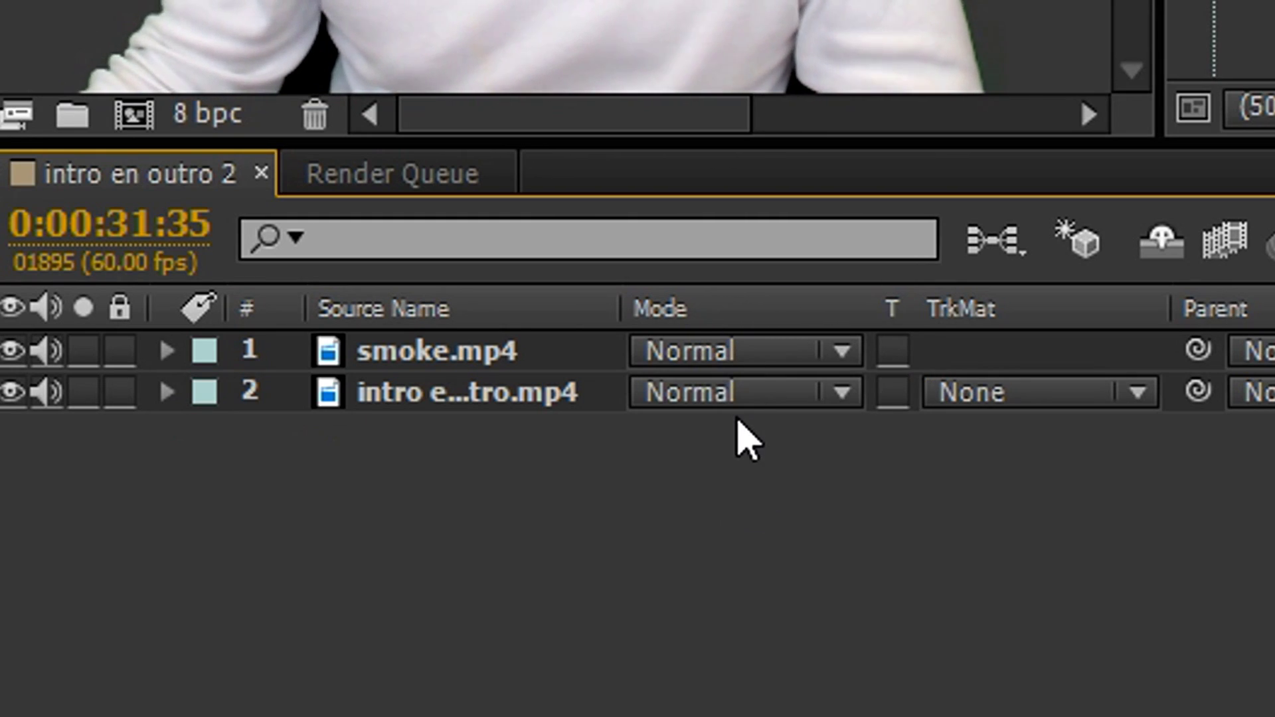
pyautogui.click(740, 349)
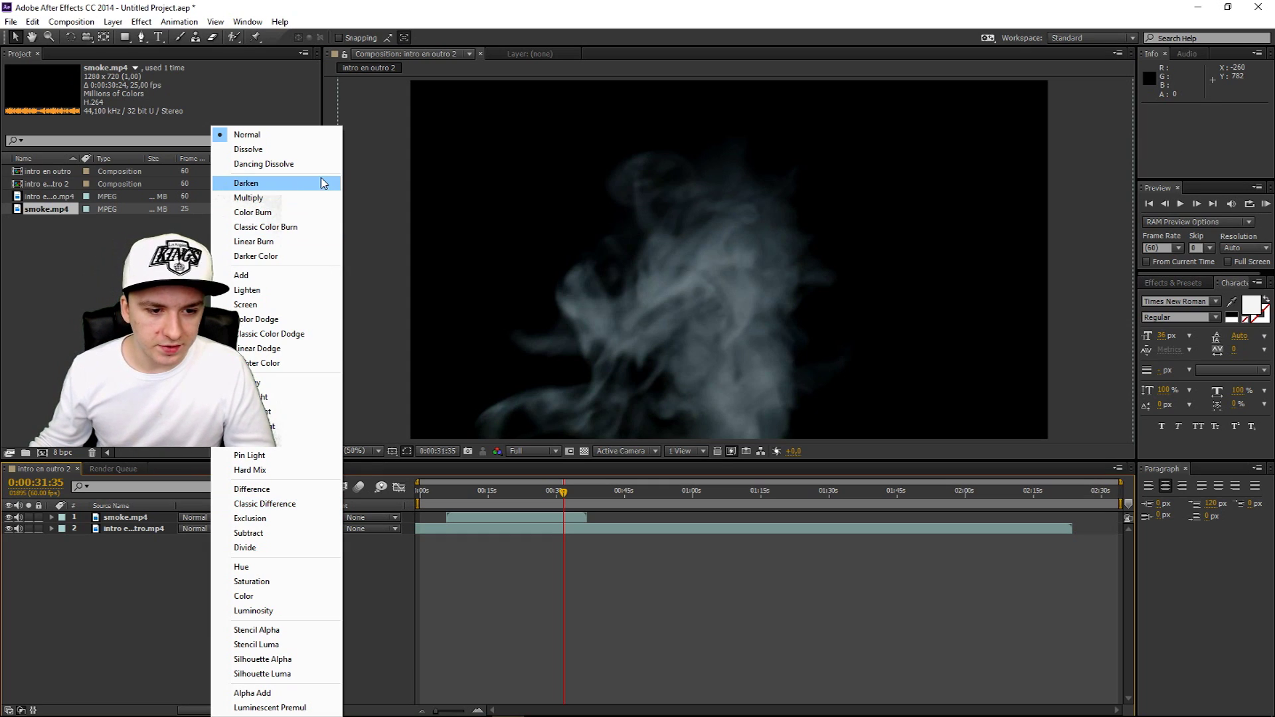
# - Set smoke.mp4's blend mode to Screen and preview the blended result
pyautogui.click(317, 305)
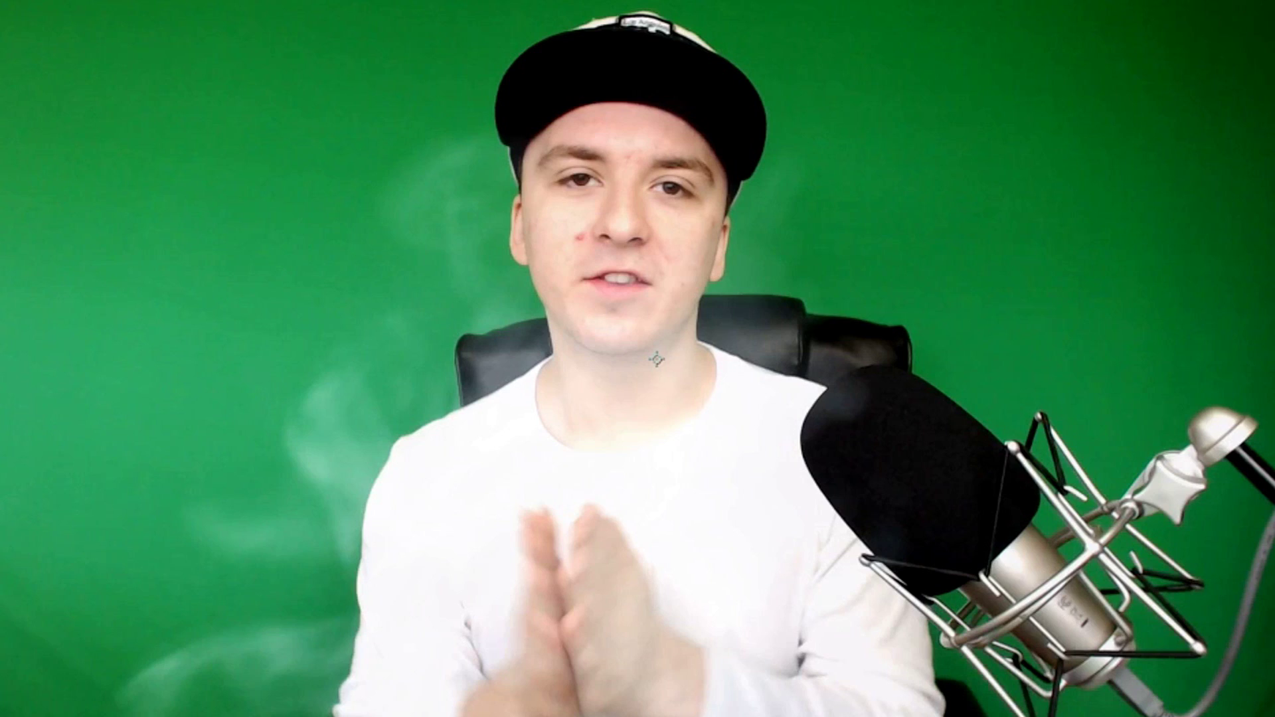
pyautogui.click(438, 492)
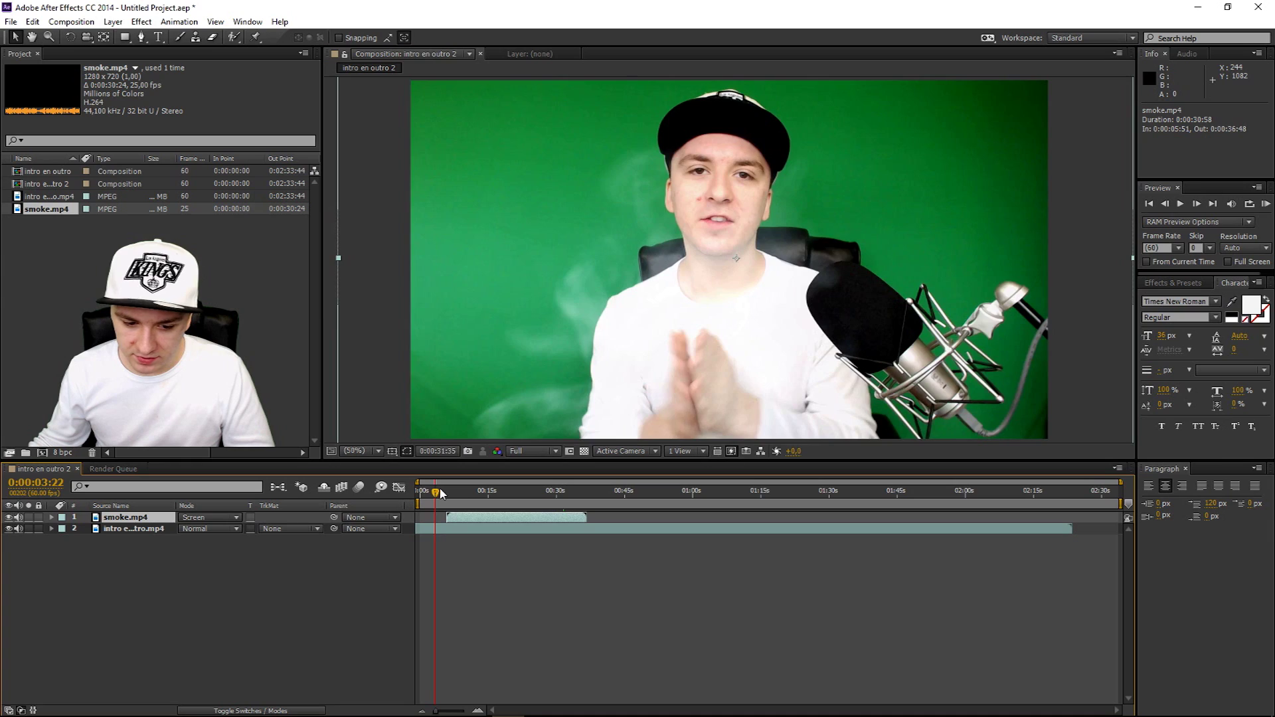
pyautogui.moveTo(440, 491)
pyautogui.mouseDown()
pyautogui.moveTo(460, 497)
pyautogui.moveTo(445, 494)
pyautogui.mouseUp()
pyautogui.press('space')
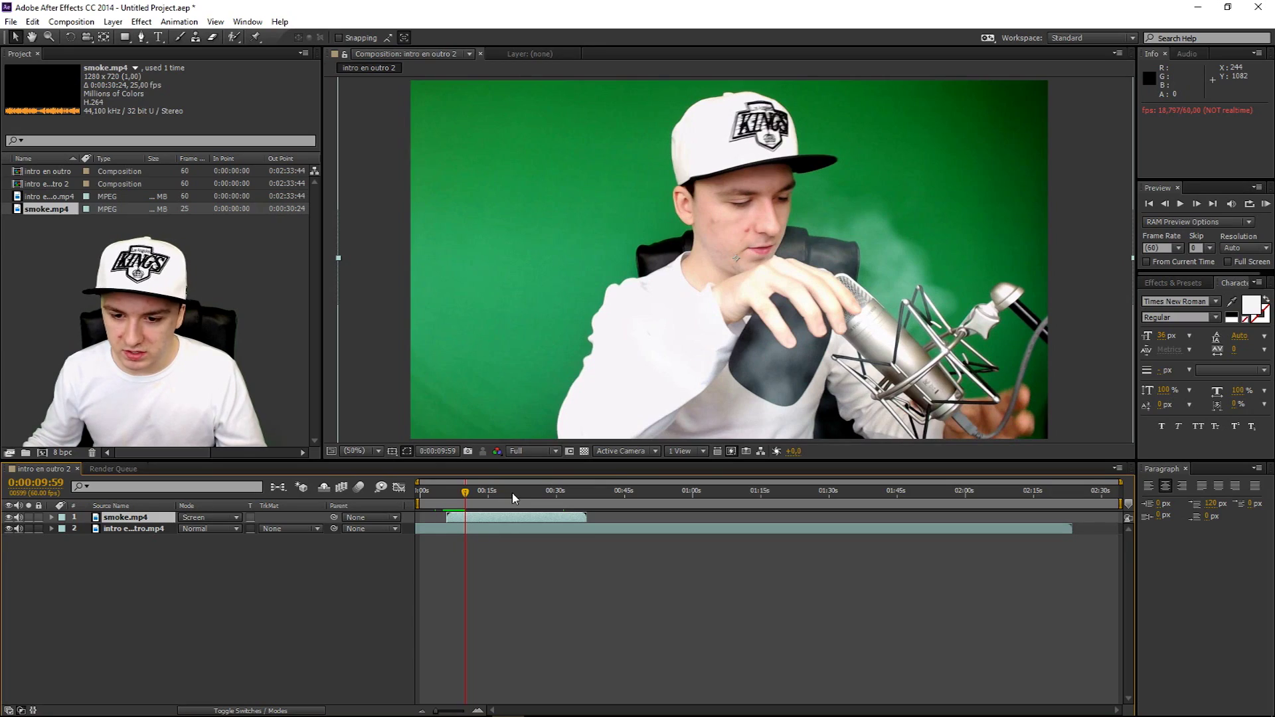
pyautogui.click(513, 495)
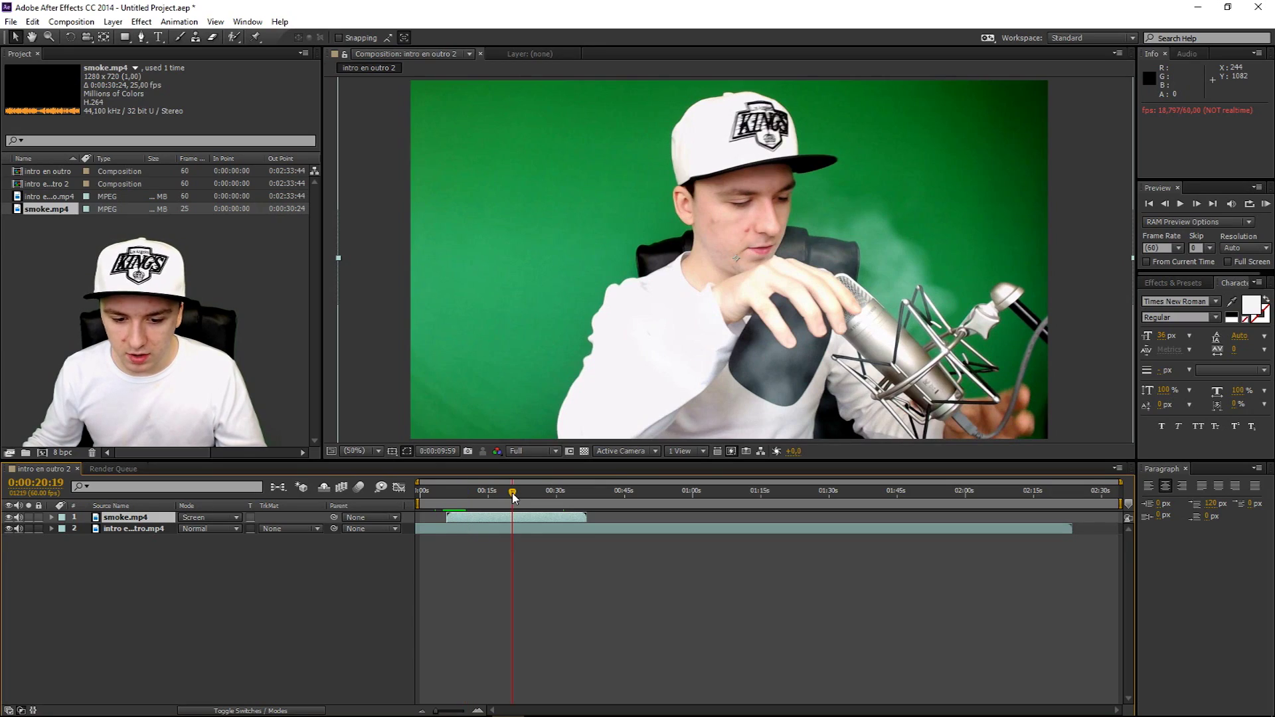
pyautogui.click(525, 495)
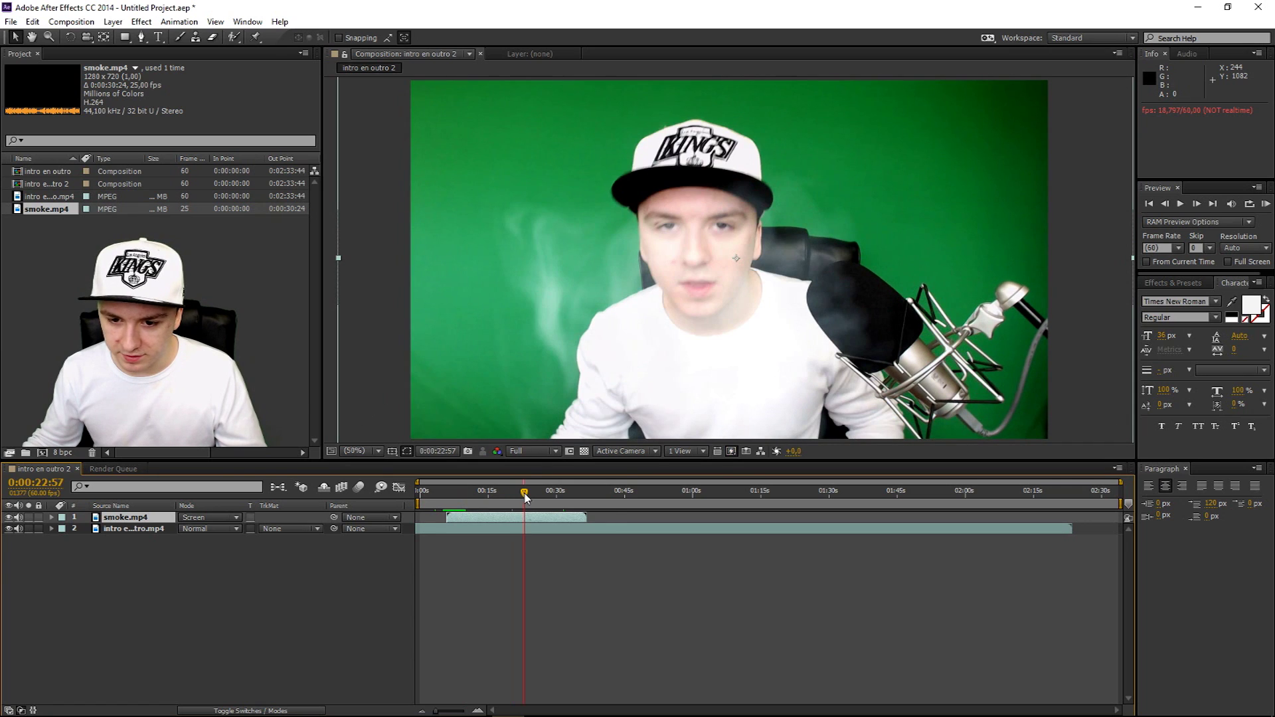
pyautogui.press('space')
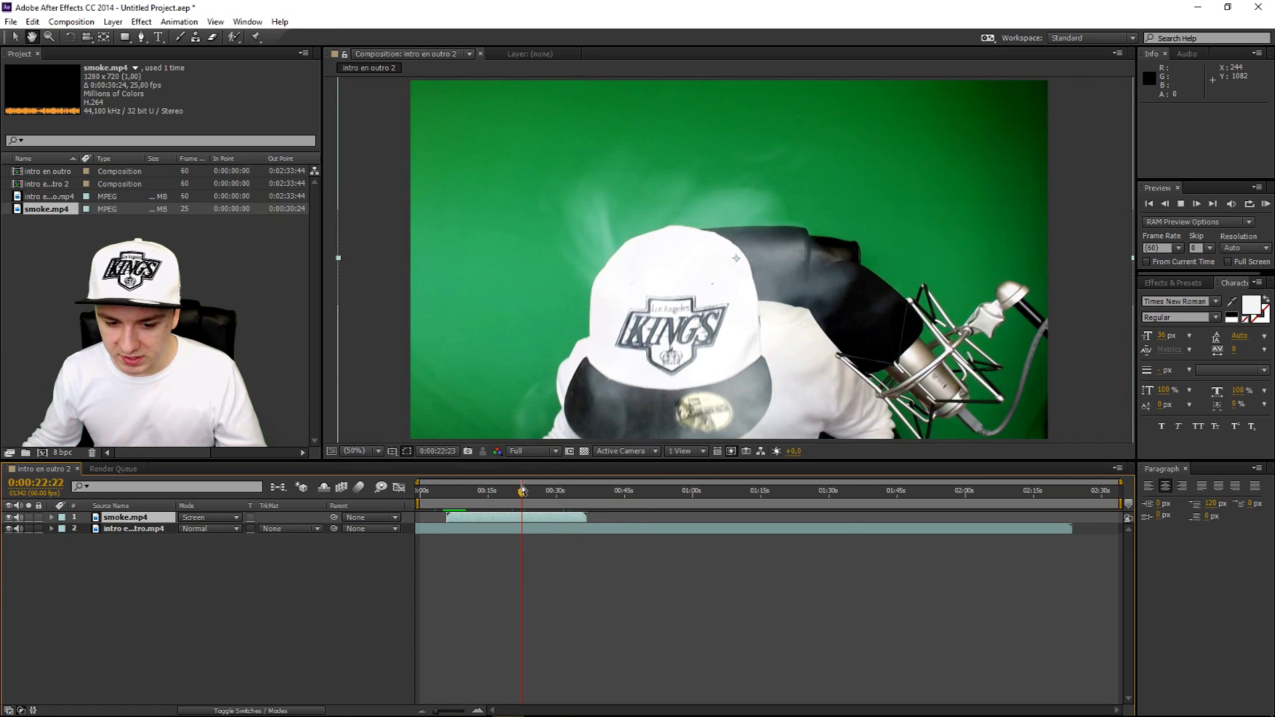
pyautogui.moveTo(523, 491)
pyautogui.mouseDown()
pyautogui.moveTo(495, 491)
pyautogui.moveTo(545, 492)
pyautogui.mouseUp()
pyautogui.press('space')
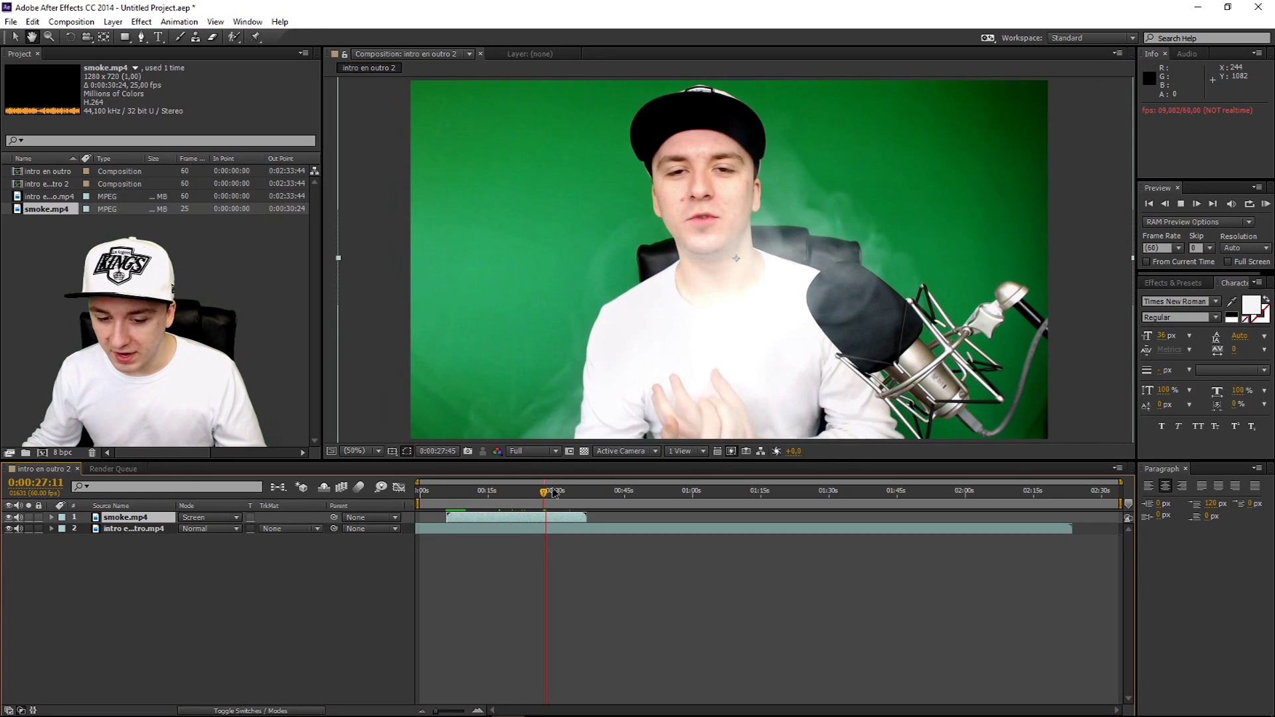
pyautogui.press('space')
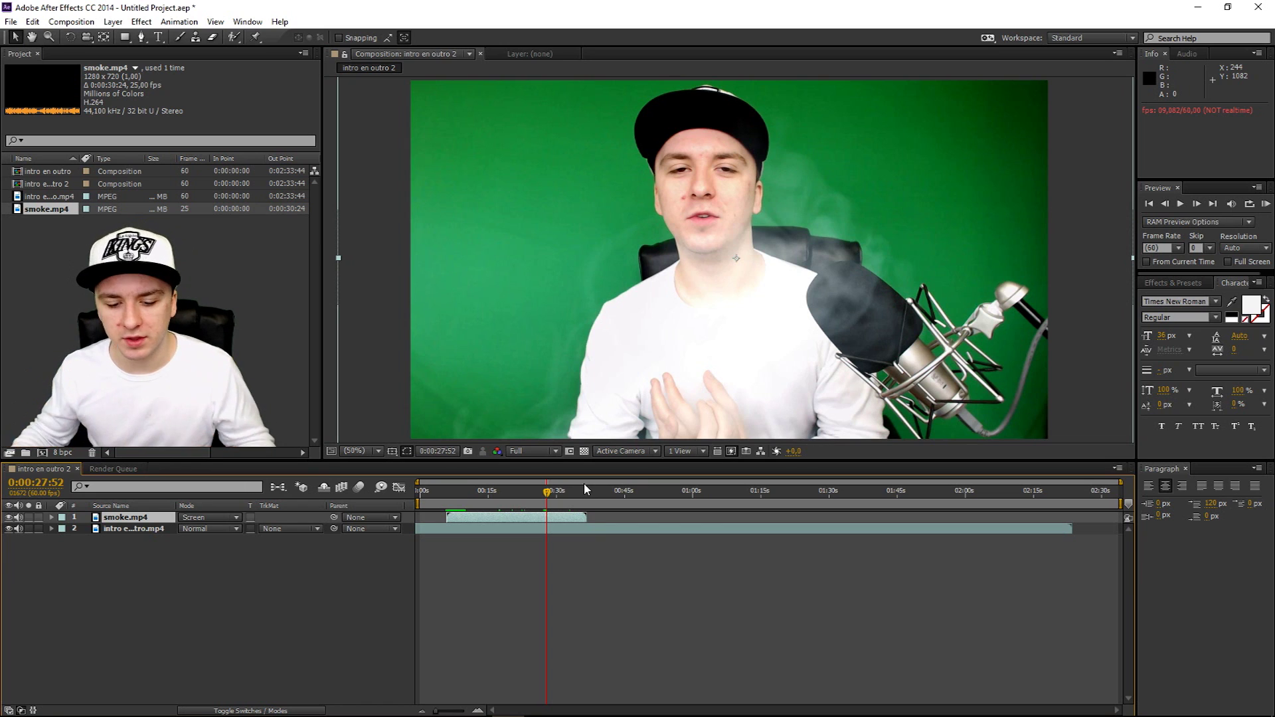
pyautogui.moveTo(584, 490); pyautogui.dragTo(472, 492)
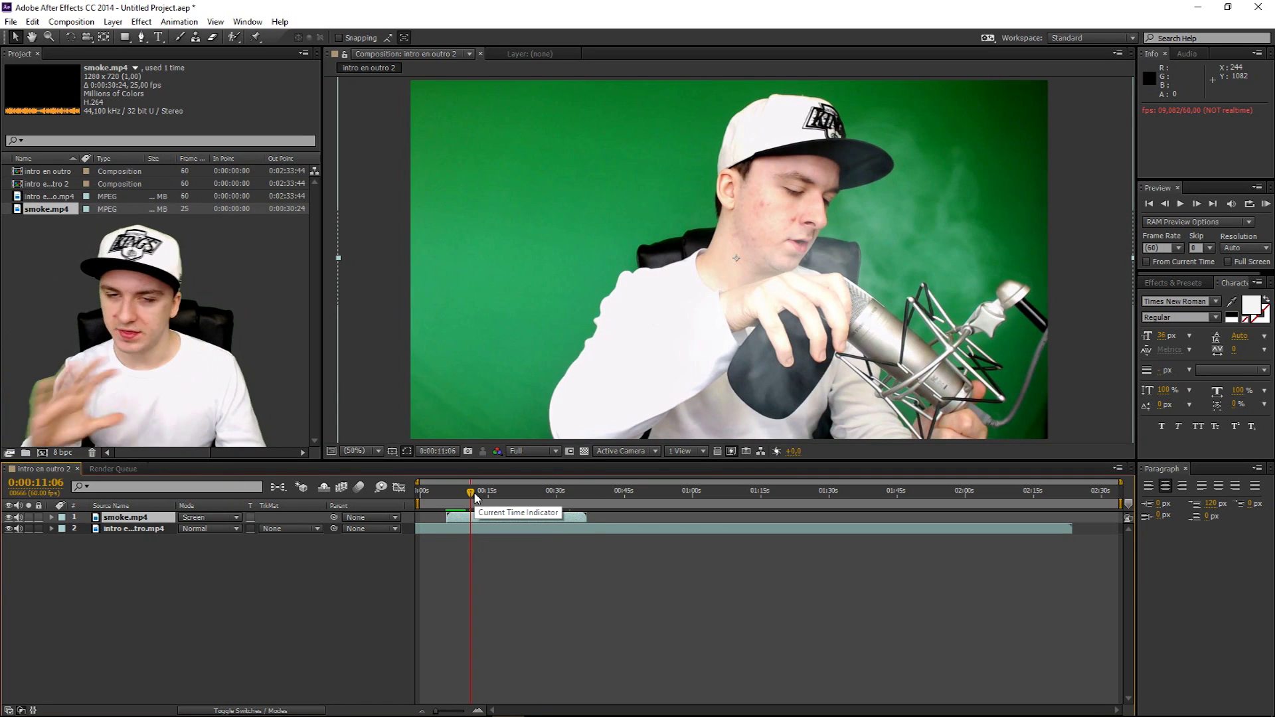